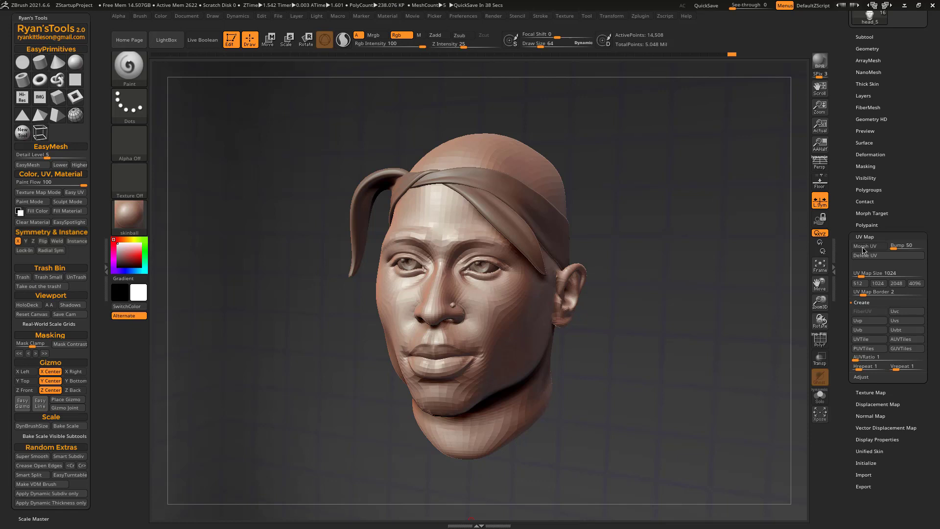
# Step: Launch EasySpotlight for the head model with the bandana
pyautogui.moveTo(655, 260); pyautogui.dragTo(612, 172)
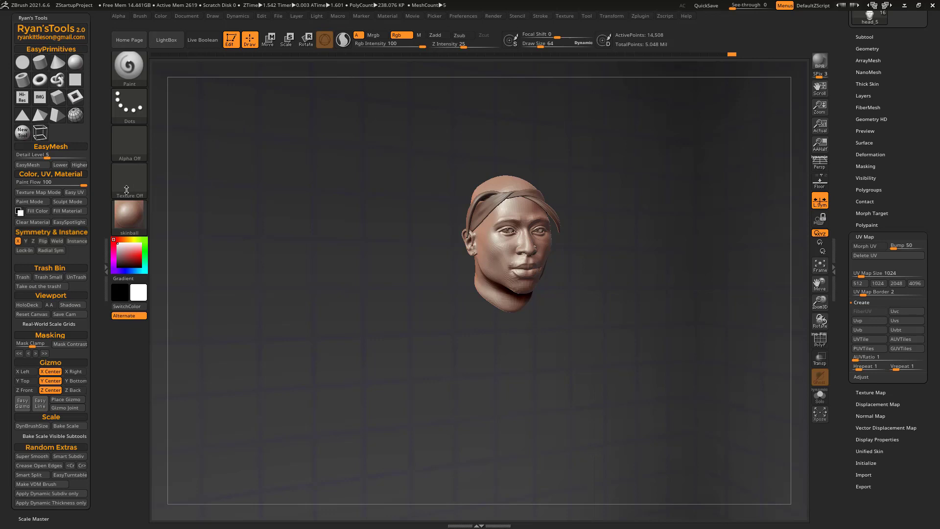
pyautogui.click(75, 225)
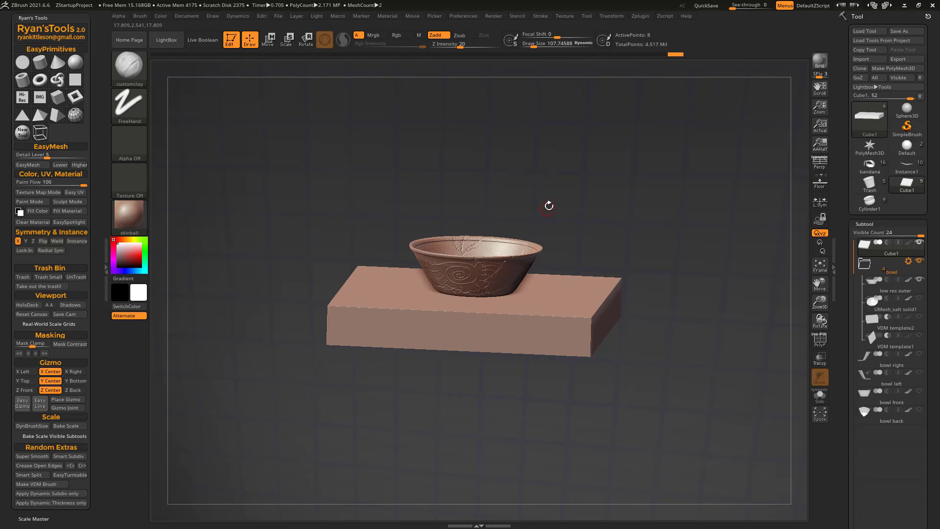
# Step: Make the bowl the active subtool in a straight front view and switch to the Move gizmo
pyautogui.keyDown('shift'); pyautogui.moveTo(566, 232); pyautogui.dragTo(631, 202); pyautogui.keyUp('shift')
pyautogui.keyDown('alt'); pyautogui.click(499, 290); pyautogui.keyUp('alt')
pyautogui.press('w')
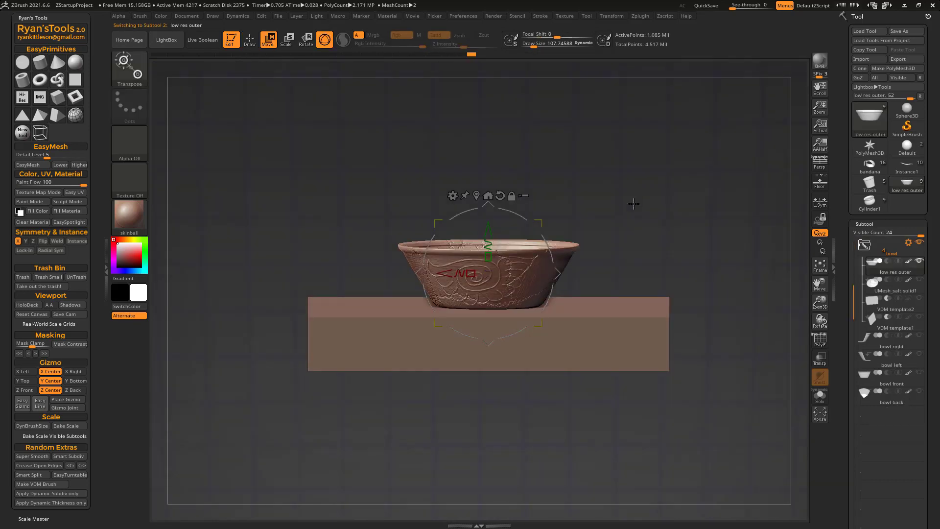
# Step: Try scaling the bowl up from its centre and shifting it along Y to sit on the block
pyautogui.moveTo(540, 221); pyautogui.dragTo(587, 186)
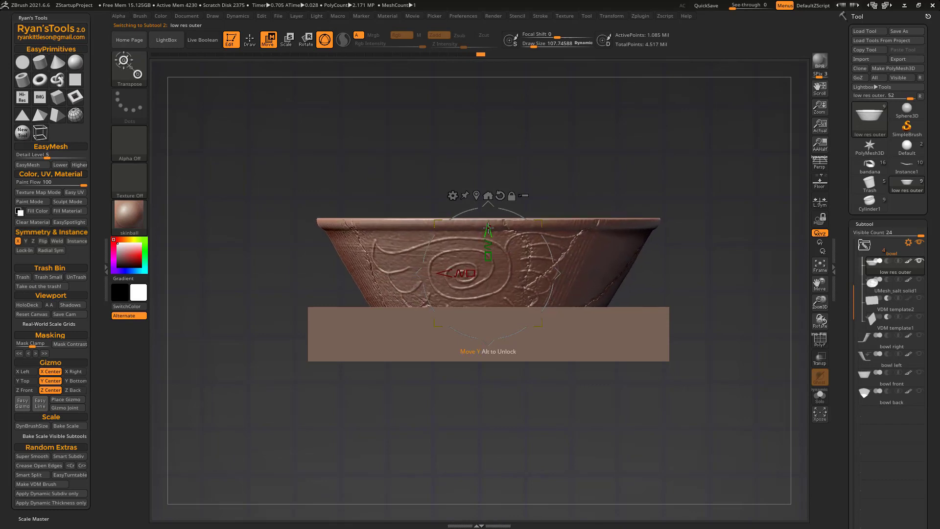
pyautogui.moveTo(492, 229); pyautogui.dragTo(493, 199)
pyautogui.hotkey('ctrl', 'z')
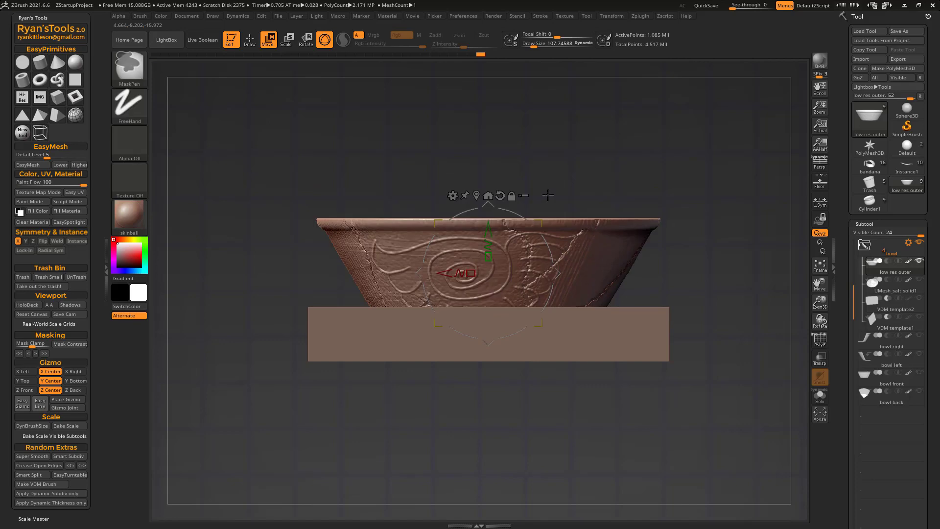
pyautogui.moveTo(488, 228)
pyautogui.mouseDown()
pyautogui.moveTo(489, 263)
pyautogui.moveTo(700, 196)
pyautogui.mouseUp()
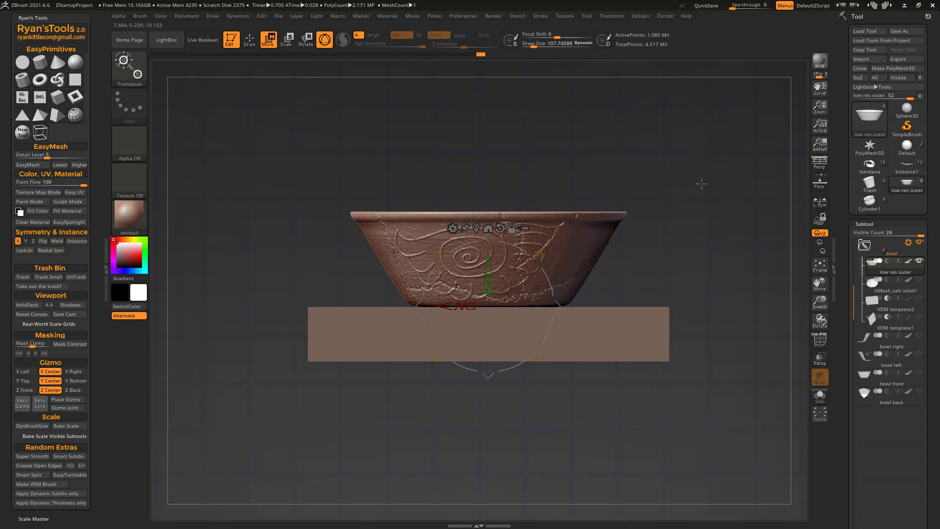
pyautogui.hotkey('ctrl', 'z')
pyautogui.hotkey('ctrl', 'z')
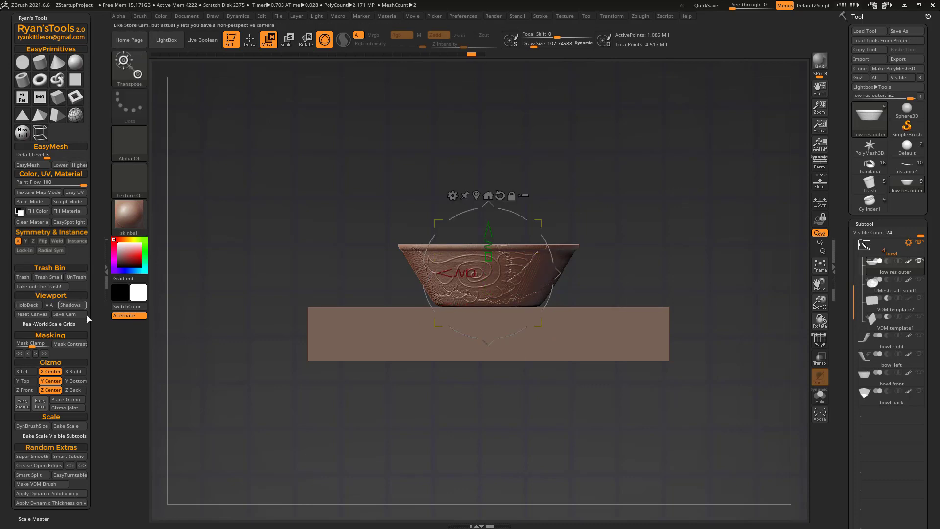
# Step: Send the gizmo to the bowl's Y bottom and scale the bowl up uniformly from its base
pyautogui.click(76, 381)
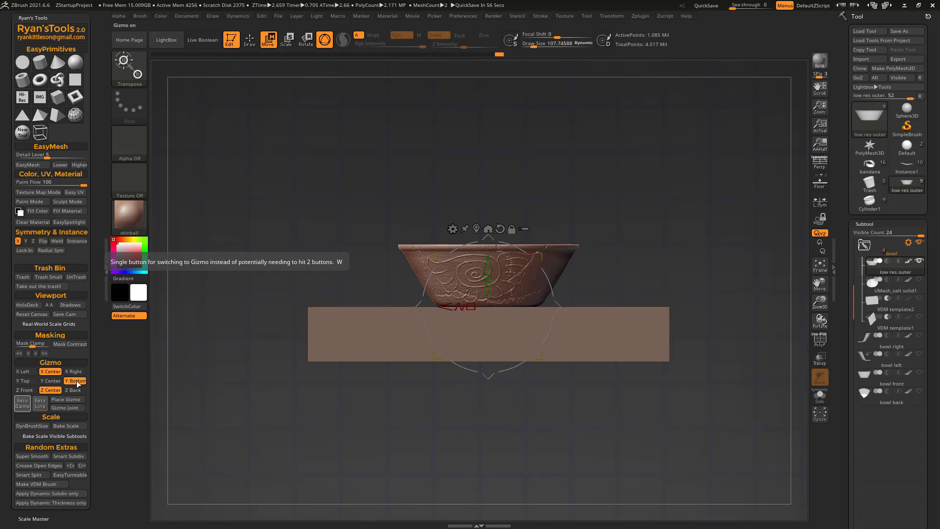
pyautogui.moveTo(541, 254); pyautogui.dragTo(742, 177)
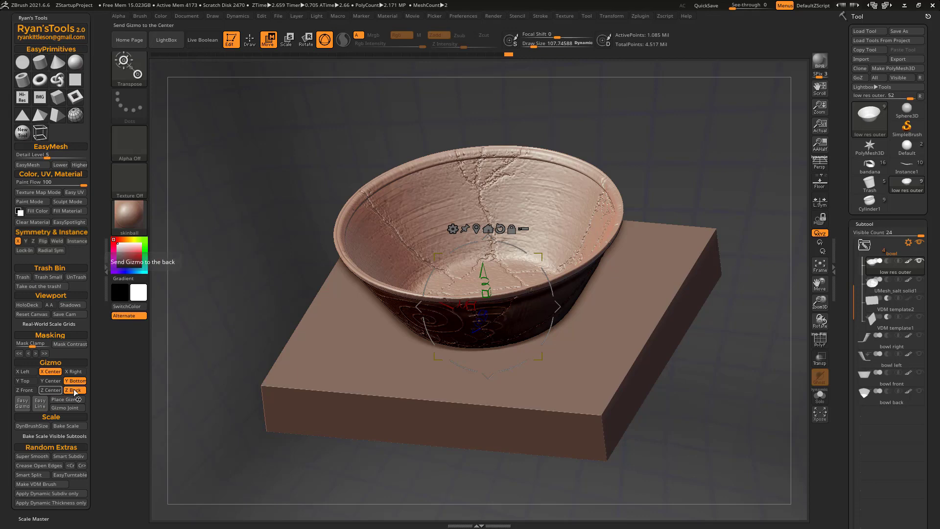
# Step: Send the gizmo to the bowl's Z back and X left, and reposition it with Place Gizmo
pyautogui.click(75, 390)
pyautogui.moveTo(705, 236); pyautogui.dragTo(688, 191)
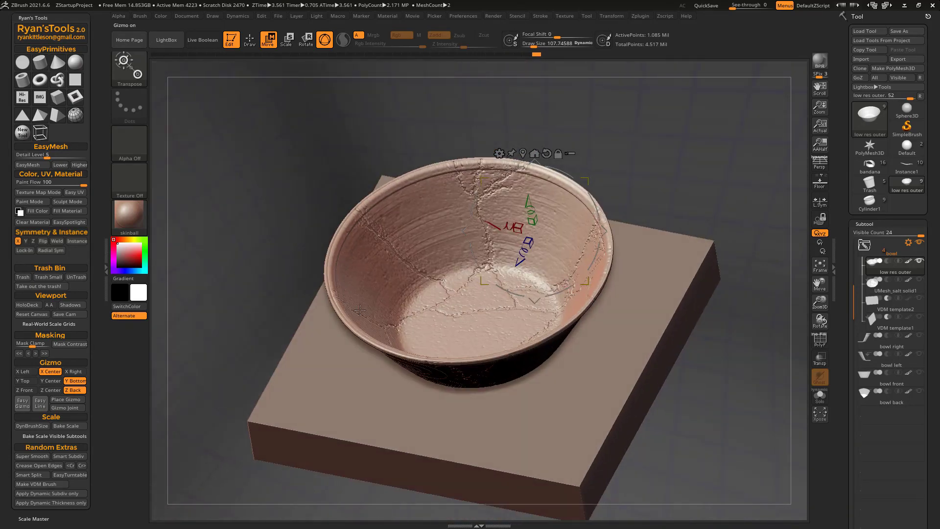
pyautogui.click(23, 373)
pyautogui.moveTo(283, 267); pyautogui.dragTo(444, 213)
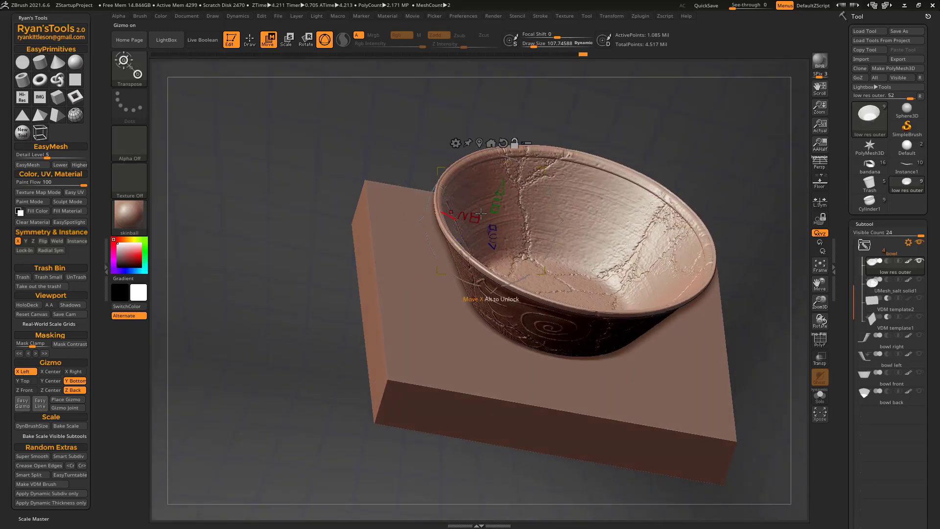
pyautogui.moveTo(313, 215); pyautogui.dragTo(492, 251)
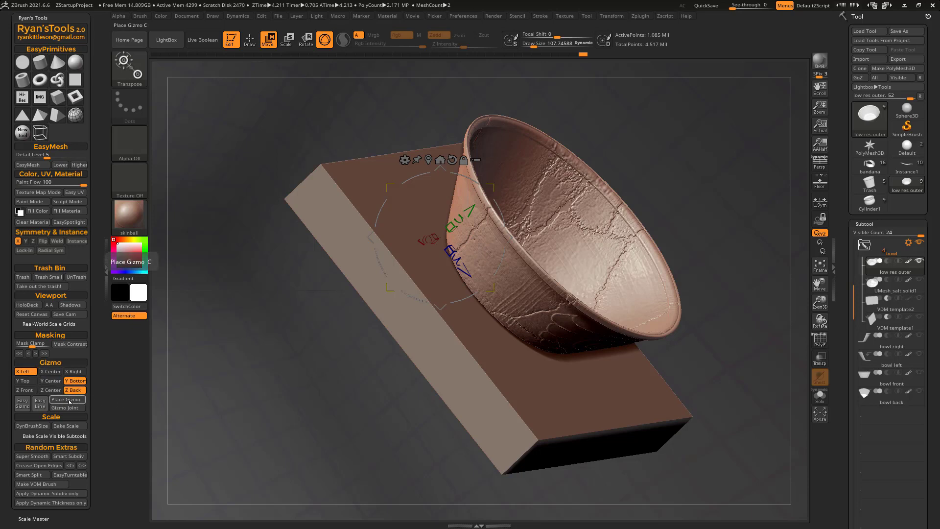
pyautogui.click(70, 401)
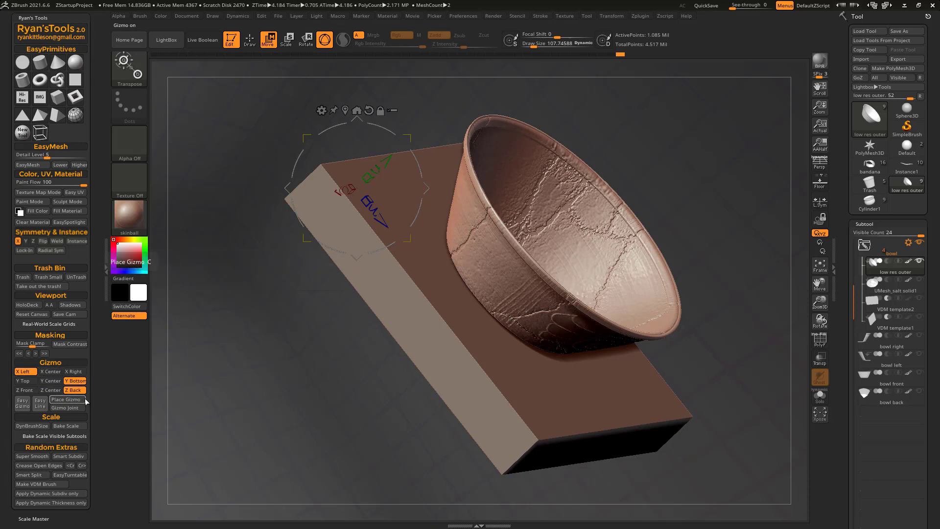
# Step: Return the gizmo to the bowl's centre on the X, Y and Z axes
pyautogui.click(49, 373)
pyautogui.click(49, 380)
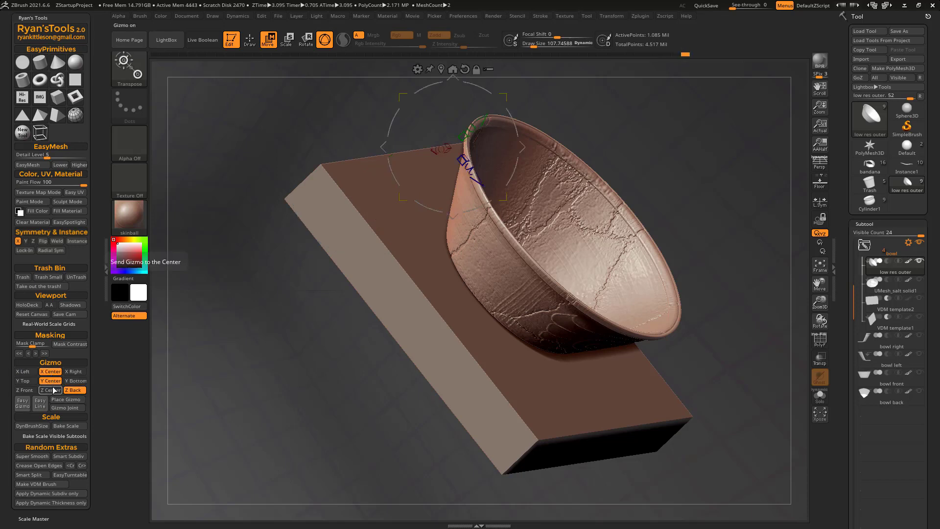
pyautogui.click(49, 390)
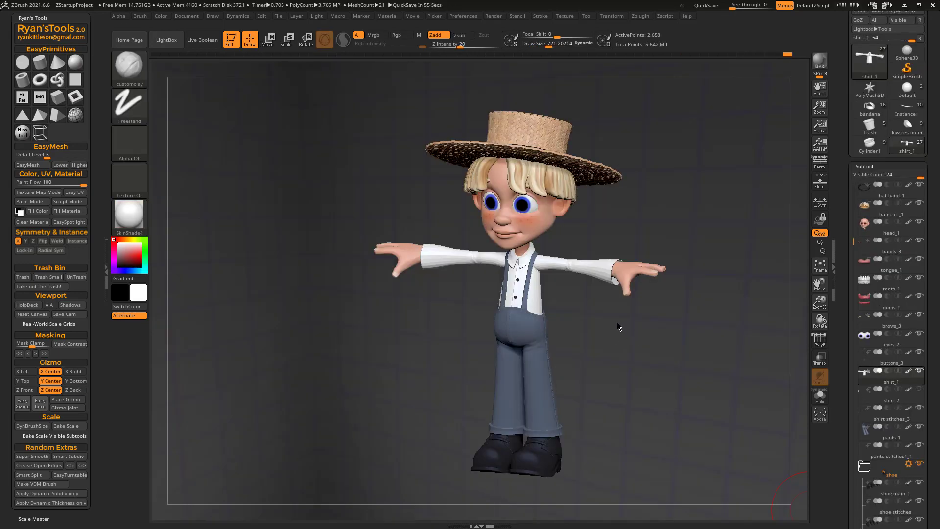
# Step: Toggle the character shirt's dynamic subdivision on and off to examine how its sleeve cuffs and open edges smooth
pyautogui.keyDown('alt'); pyautogui.moveTo(589, 298); pyautogui.dragTo(676, 358); pyautogui.keyUp('alt')
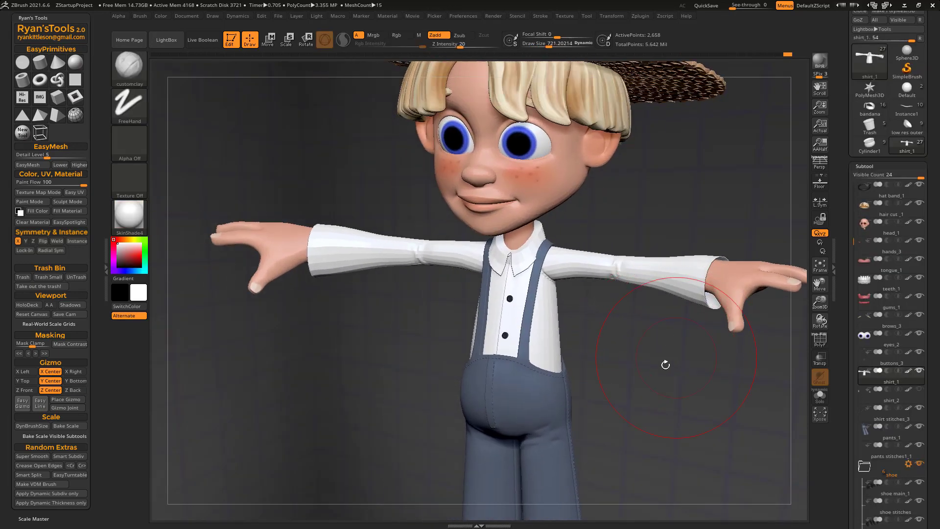
pyautogui.press('d')
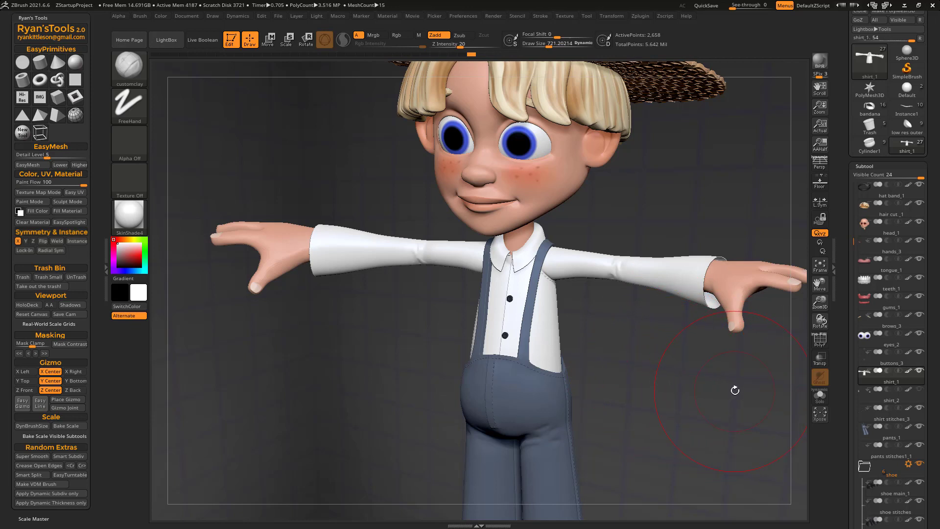
pyautogui.hotkey('shift', 'd')
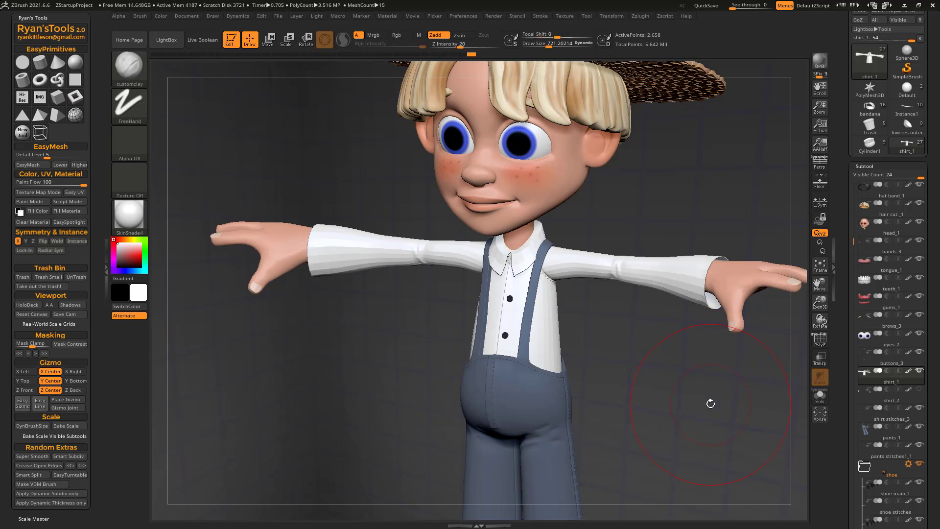
pyautogui.press('d')
pyautogui.hotkey('shift', 'd')
pyautogui.press('d')
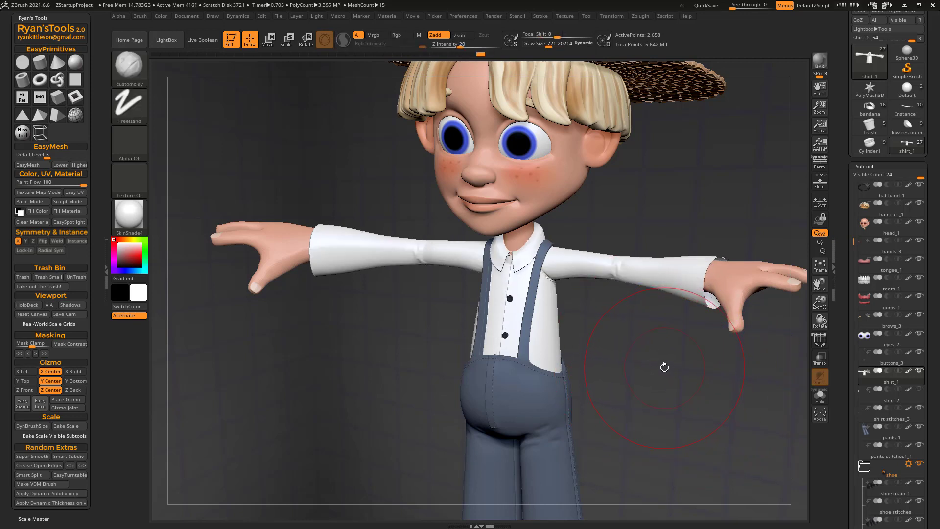
pyautogui.hotkey('shift', 'd')
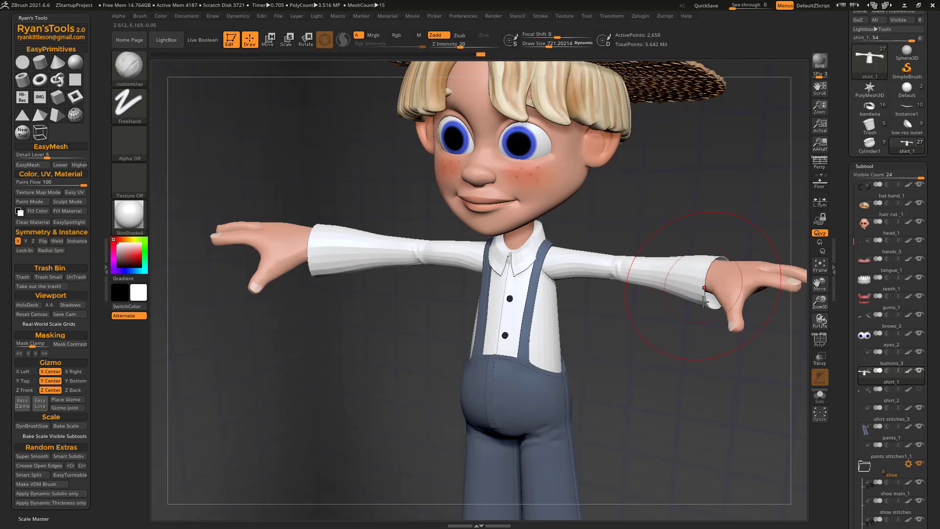
pyautogui.press('d')
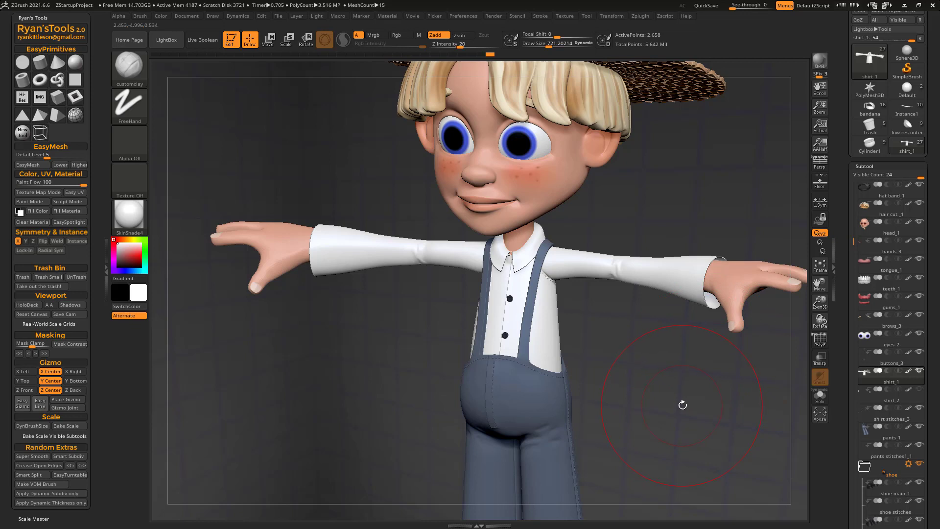
pyautogui.press('d')
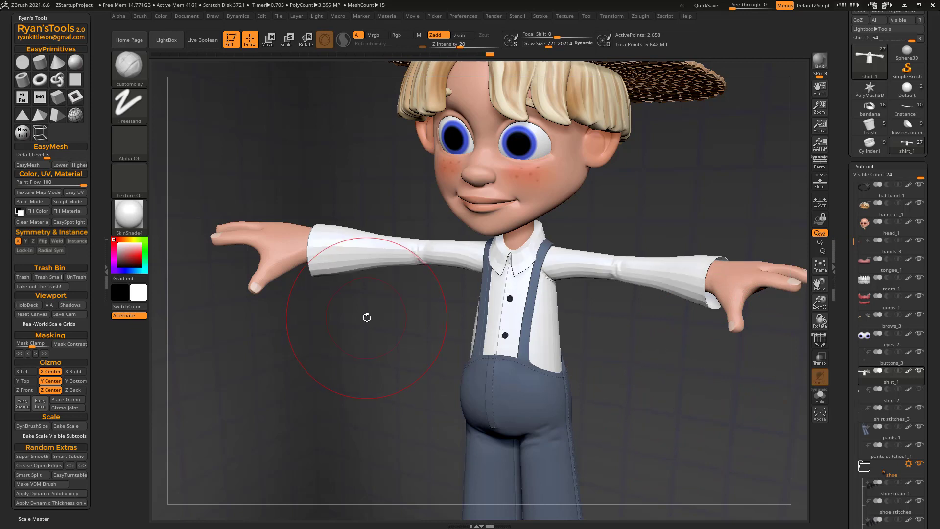
# Step: Crease the shirt's open edges and check the result with dynamic subdivision toggled off and on
pyautogui.click(42, 465)
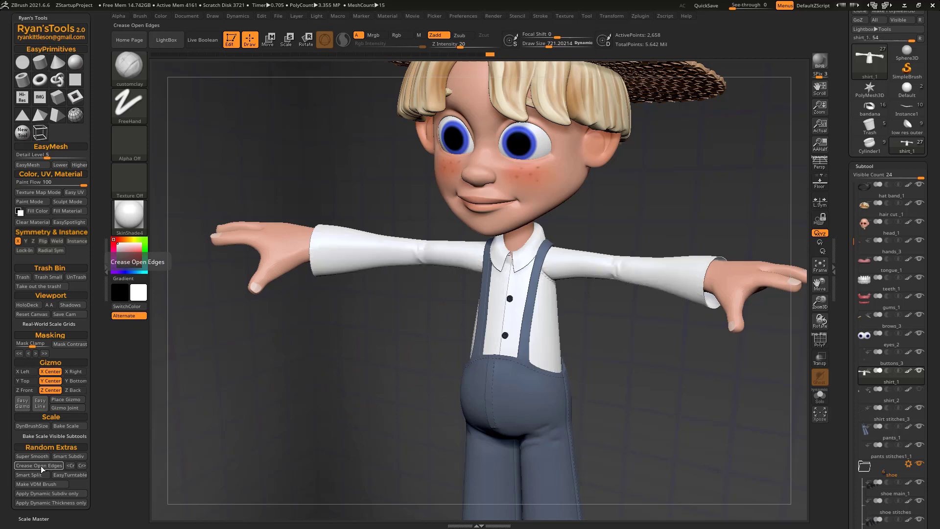
pyautogui.click(39, 466)
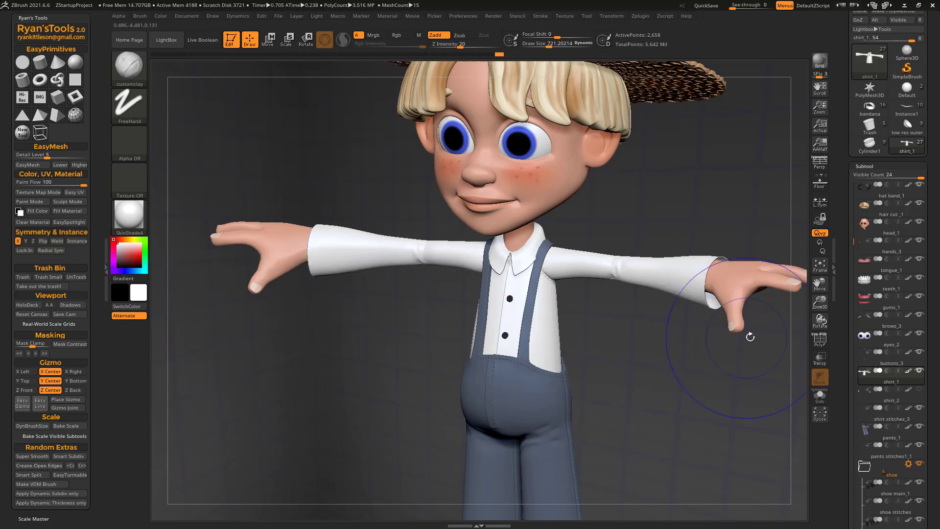
pyautogui.hotkey('shift', 'd')
pyautogui.press('d')
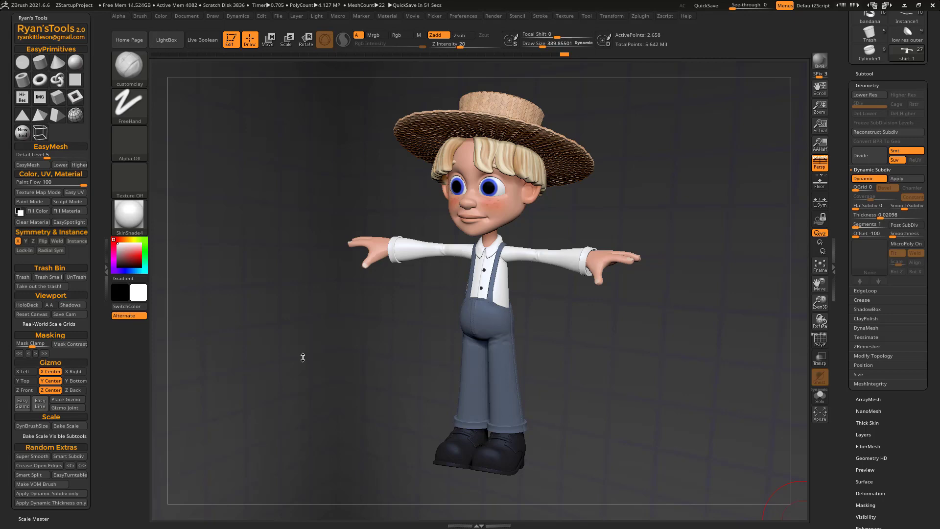
# Step: Isolate the shirt in Solo mode and frame it with its sleeve opening in view
pyautogui.hotkey('alt', 's')
pyautogui.moveTo(641, 279)
pyautogui.mouseDown()
pyautogui.moveTo(600, 307)
pyautogui.moveTo(578, 298)
pyautogui.moveTo(634, 284)
pyautogui.moveTo(552, 272)
pyautogui.mouseUp()
pyautogui.press('f')
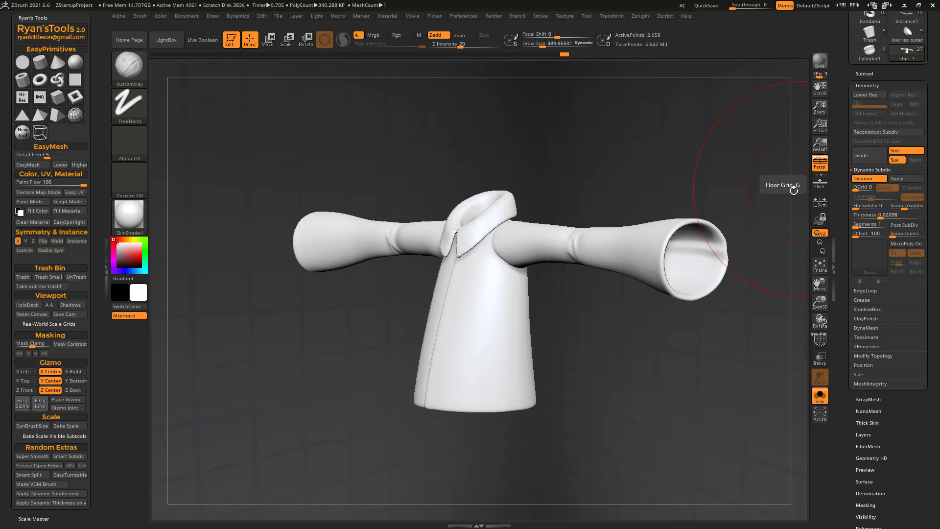
# Step: Apply only the shirt's dynamic subdivision and step between its lowest and highest subdivision levels with the polyframe toggled
pyautogui.click(65, 493)
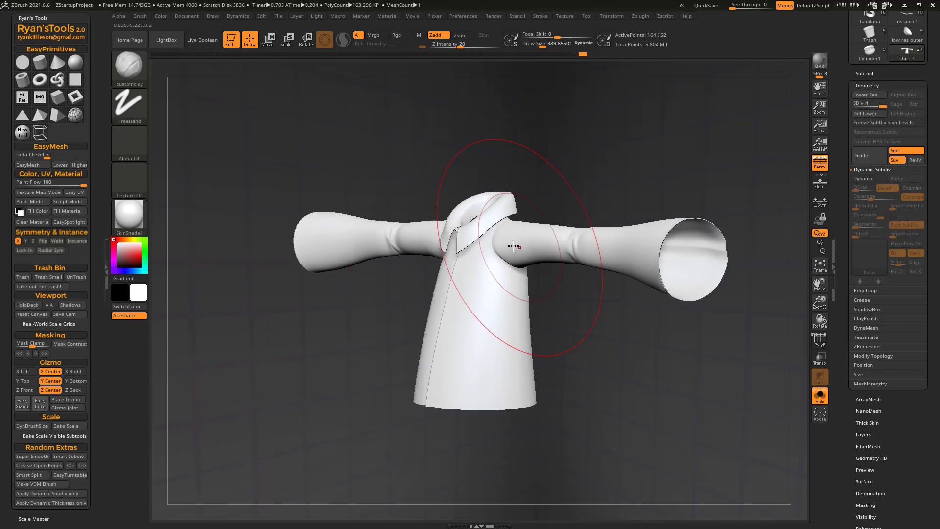
pyautogui.press('shift')
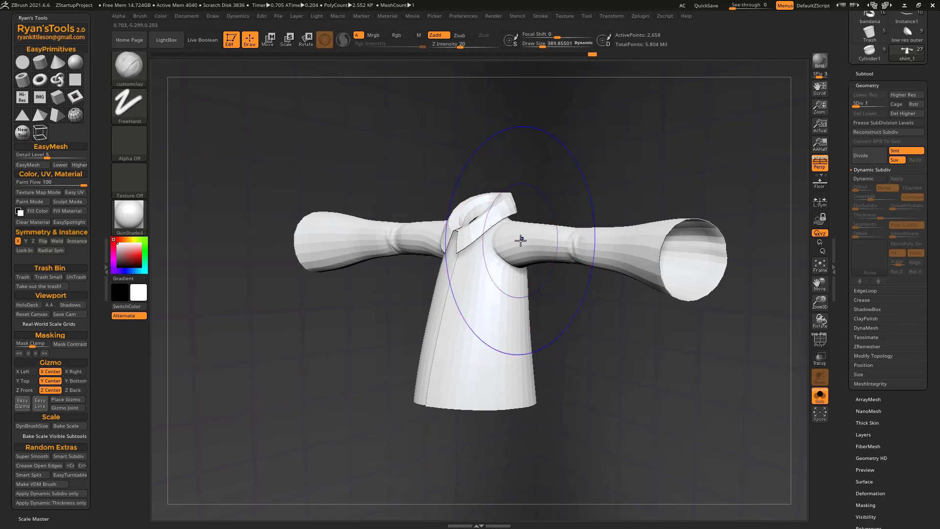
pyautogui.hotkey('shift', 'f')
pyautogui.press('d')
pyautogui.press('d')
pyautogui.hotkey('shift', 'f')
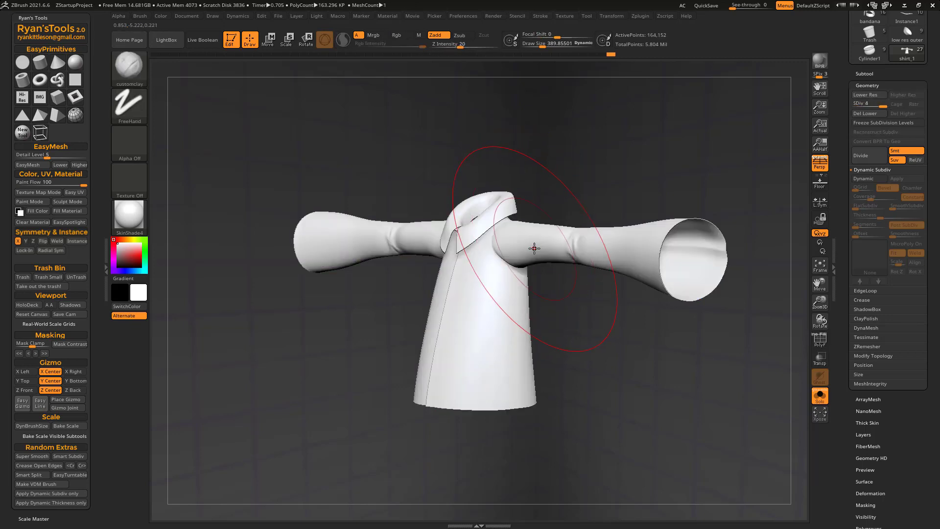
pyautogui.hotkey('shift', 'f')
# Step: Turn the shirt's Dynamic Subdiv back on and examine its thickness in the polyframe wireframe
pyautogui.moveTo(618, 314); pyautogui.dragTo(672, 319)
pyautogui.click(868, 178)
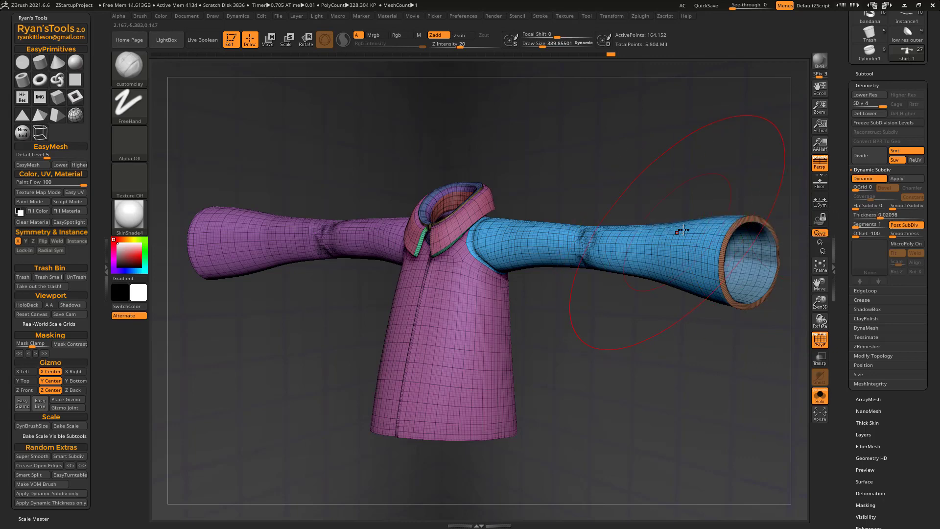
pyautogui.hotkey('shift', 'f')
# Step: Undo the applied dynamic subdivision on the shirt
pyautogui.hotkey('ctrl', 'z')
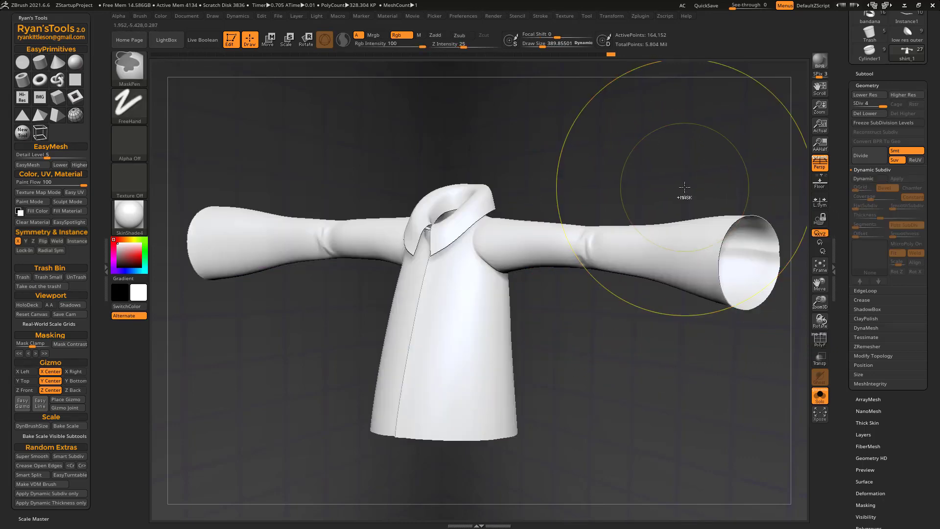
pyautogui.hotkey('ctrl', 'z')
pyautogui.hotkey('ctrl', 'z')
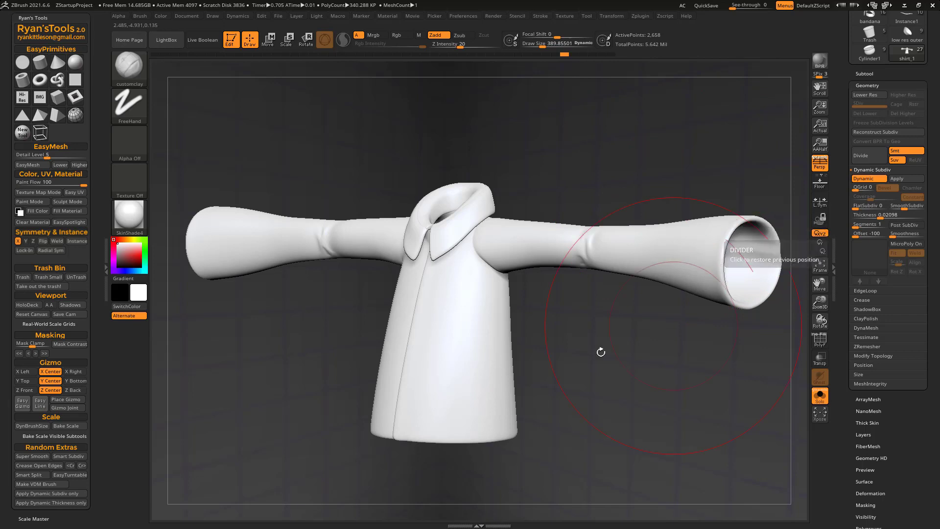
# Step: Apply only the shirt's dynamic thickness and turn its dynamic subdivision back on to check the mesh
pyautogui.click(36, 503)
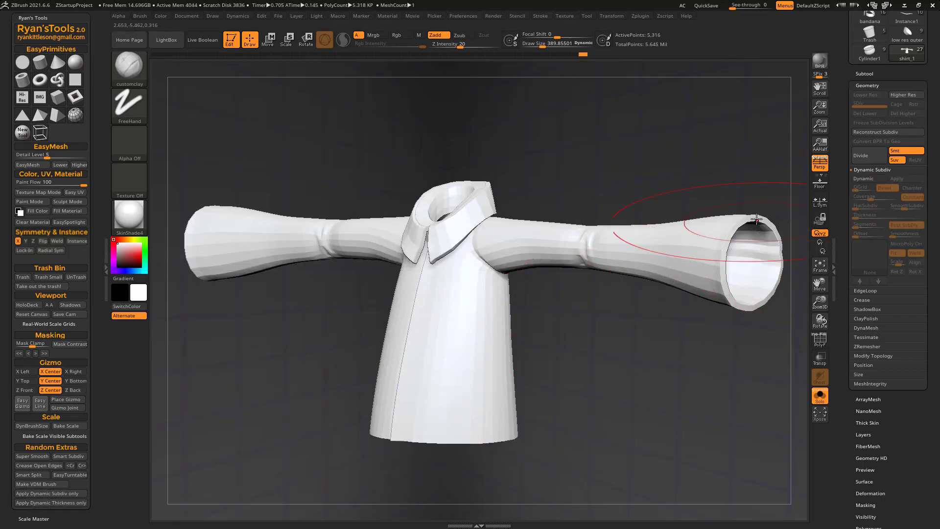
pyautogui.press('d')
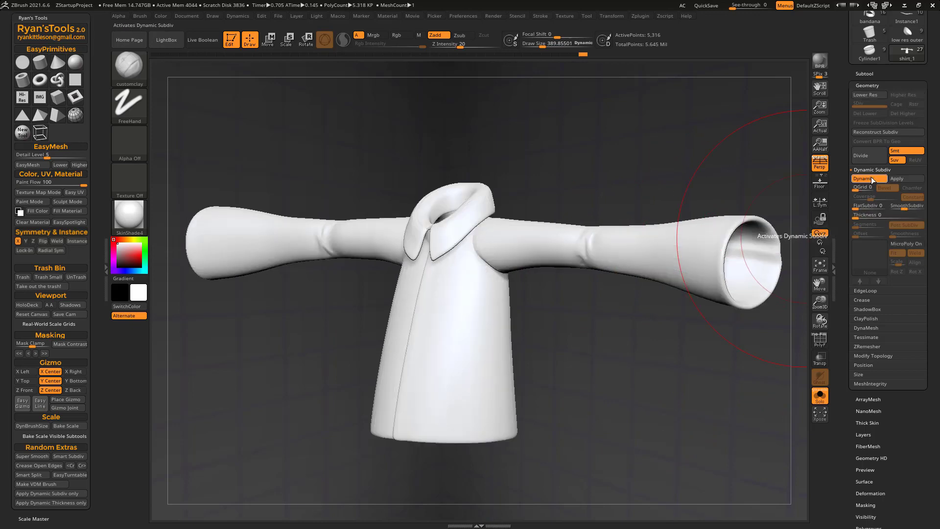
pyautogui.click(855, 216)
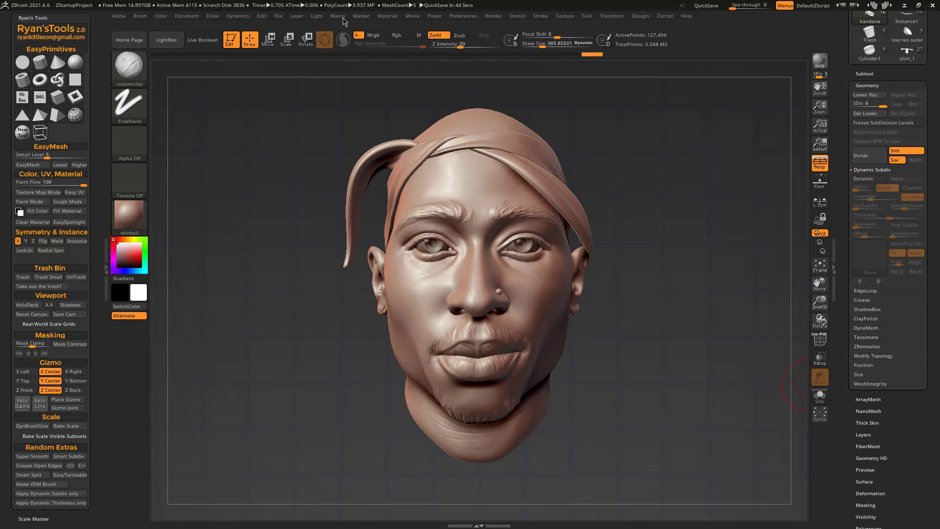
# Step: Examine the movie recording modifiers, including the turntable spin frames, spin cycles and spin axis settings
pyautogui.click(405, 18)
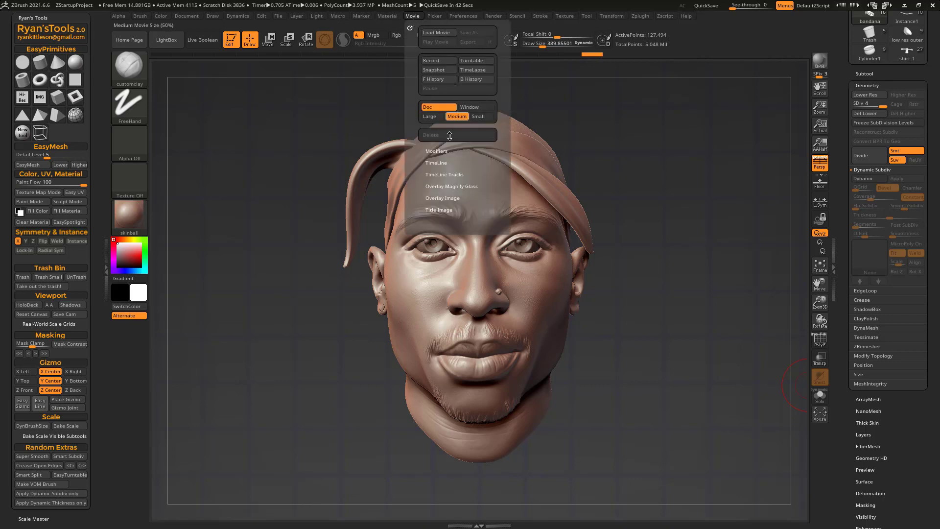
pyautogui.click(450, 151)
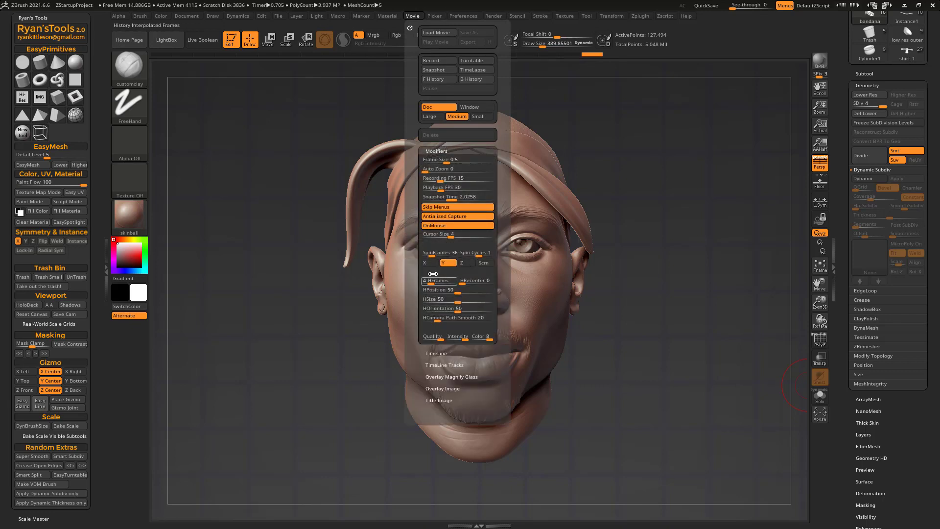
pyautogui.moveTo(412, 220); pyautogui.dragTo(408, 205)
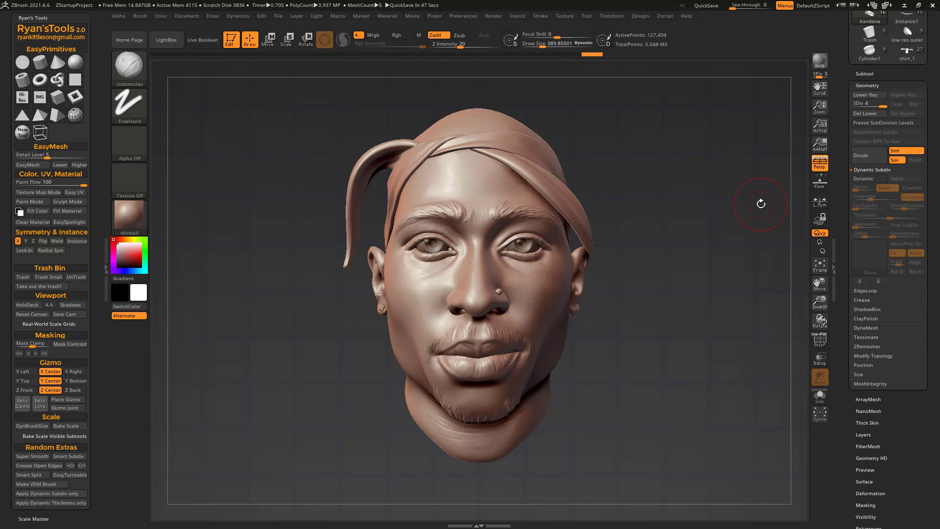
# Step: Record a turntable movie of the head with EasyTurntable under the file name tupac and preview tupac.mpg
pyautogui.click(75, 474)
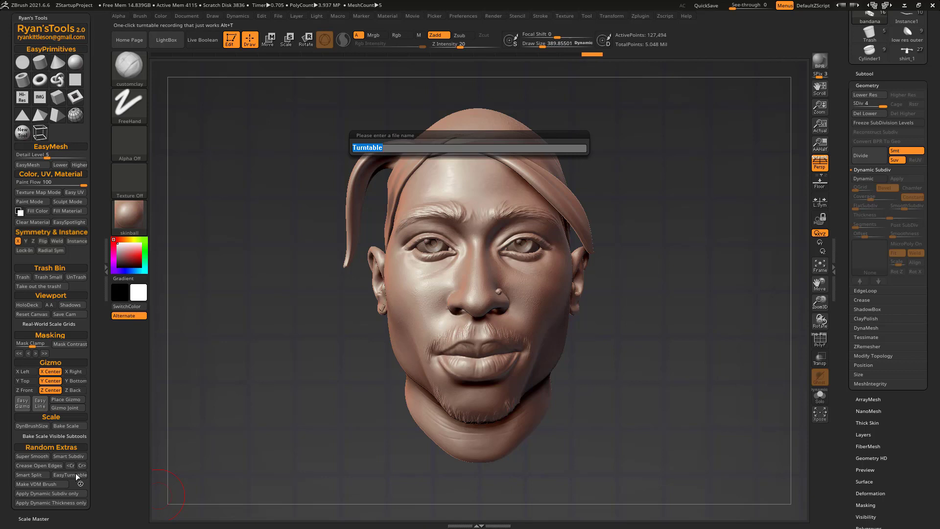
pyautogui.write('tupac')
pyautogui.press('Return')
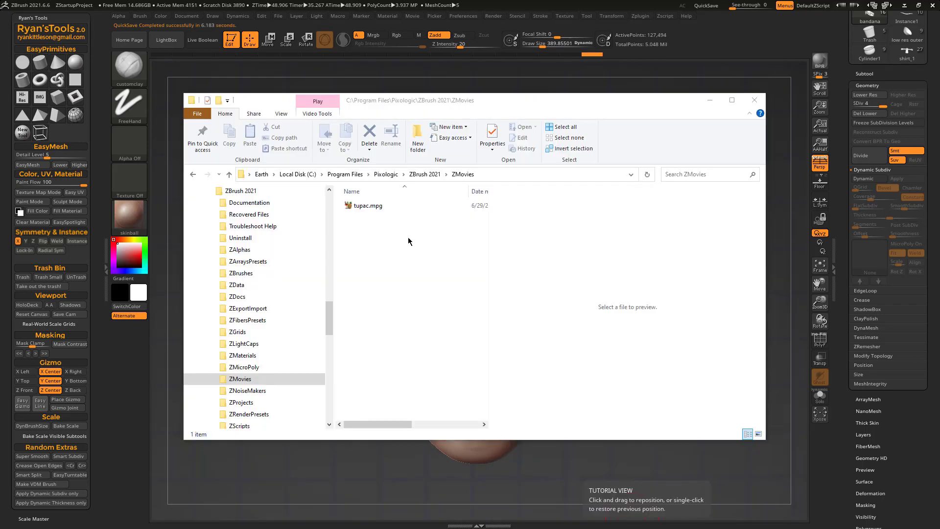
pyautogui.click(372, 207)
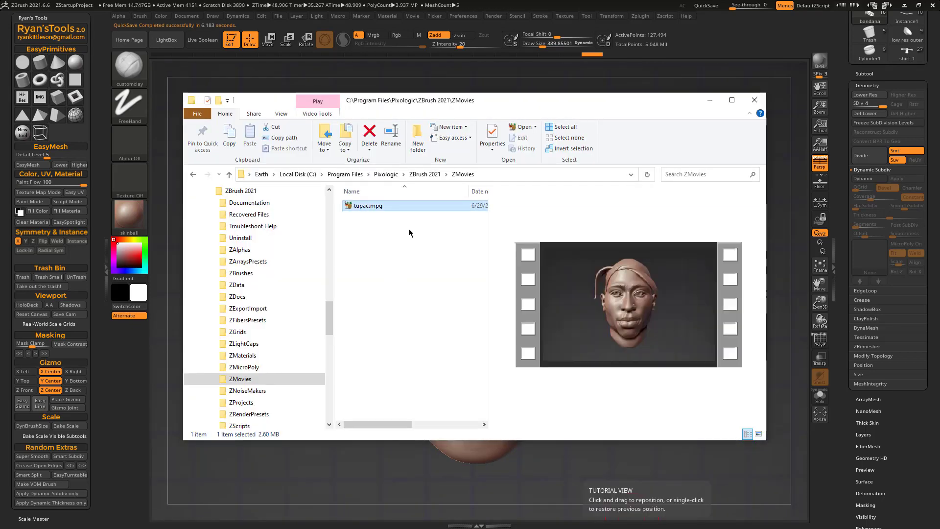
pyautogui.click(368, 464)
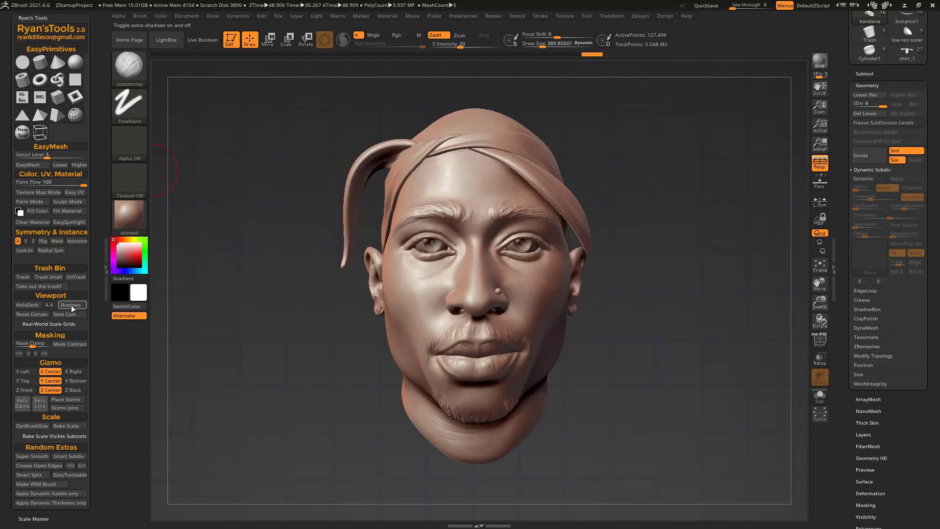
# Step: Compare the head's display with the plugin's viewport AA option switched on and off
pyautogui.click(50, 304)
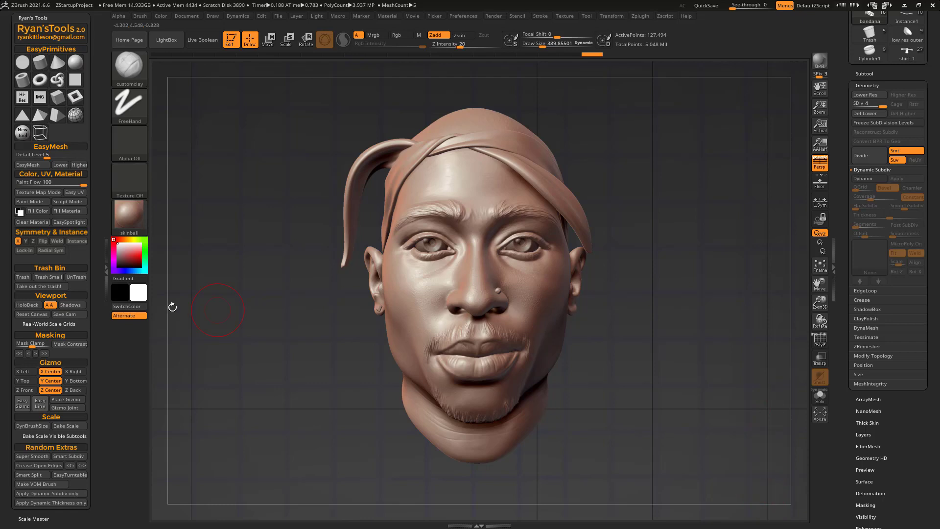
pyautogui.click(48, 305)
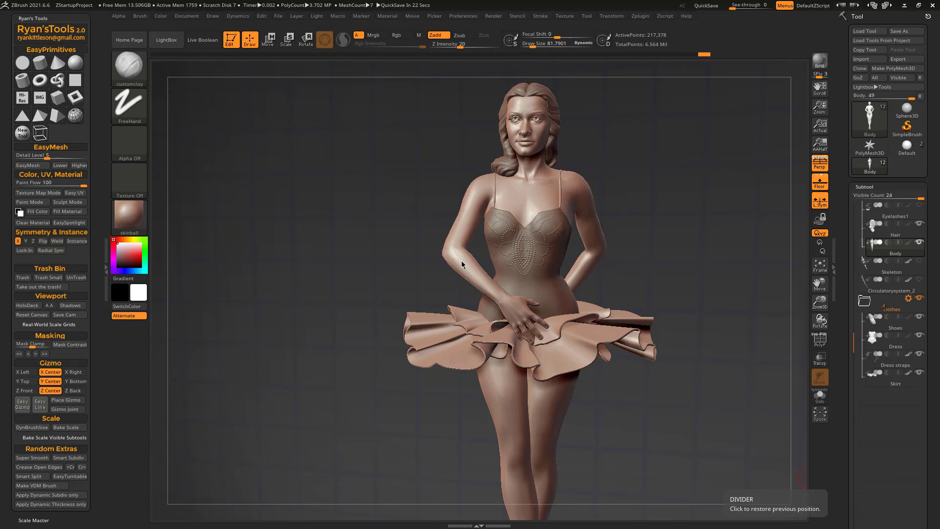
# Step: Mask the Body topologically down to the character's right elbow, leaving the forearm and hand unmasked
pyautogui.moveTo(461, 261); pyautogui.dragTo(505, 310, button='right')
pyautogui.press('w')
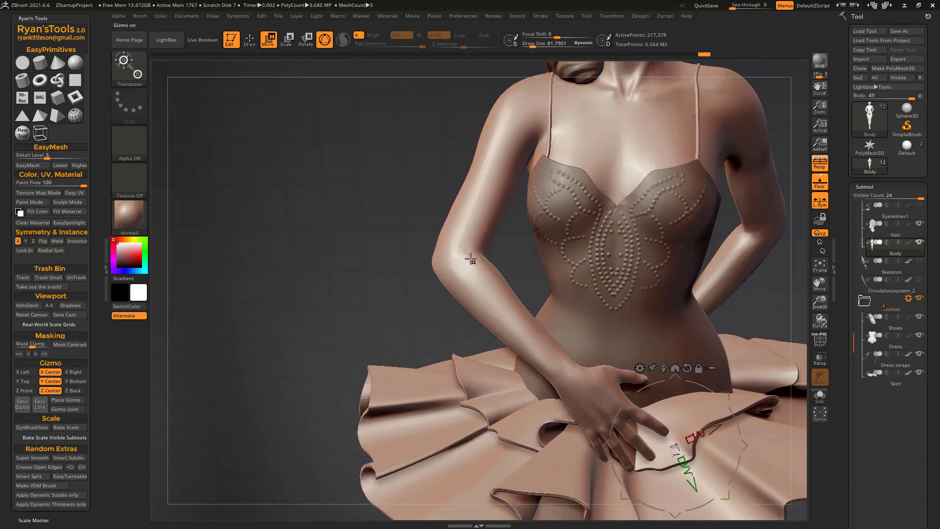
pyautogui.keyDown('ctrl'); pyautogui.moveTo(462, 250); pyautogui.dragTo(471, 270); pyautogui.keyUp('ctrl')
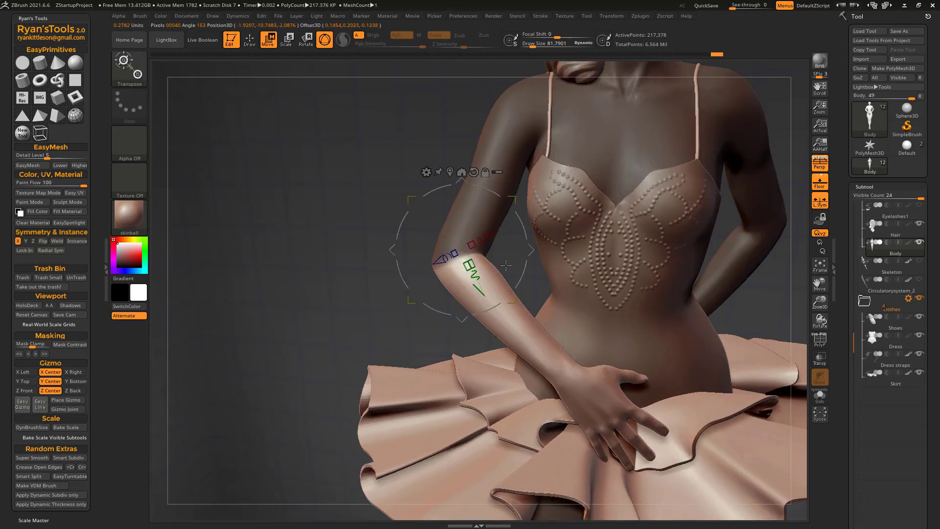
pyautogui.moveTo(509, 268)
pyautogui.mouseDown(button='right')
pyautogui.moveTo(571, 267)
pyautogui.moveTo(503, 263)
pyautogui.mouseUp(button='right')
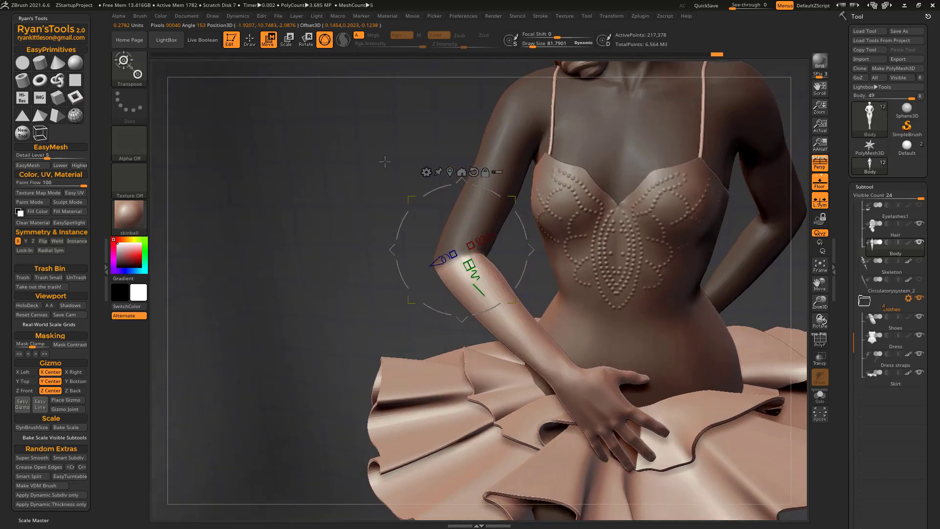
# Step: Adjust the mask edge at the elbow by growing and shrinking it one step at a time
pyautogui.click(36, 354)
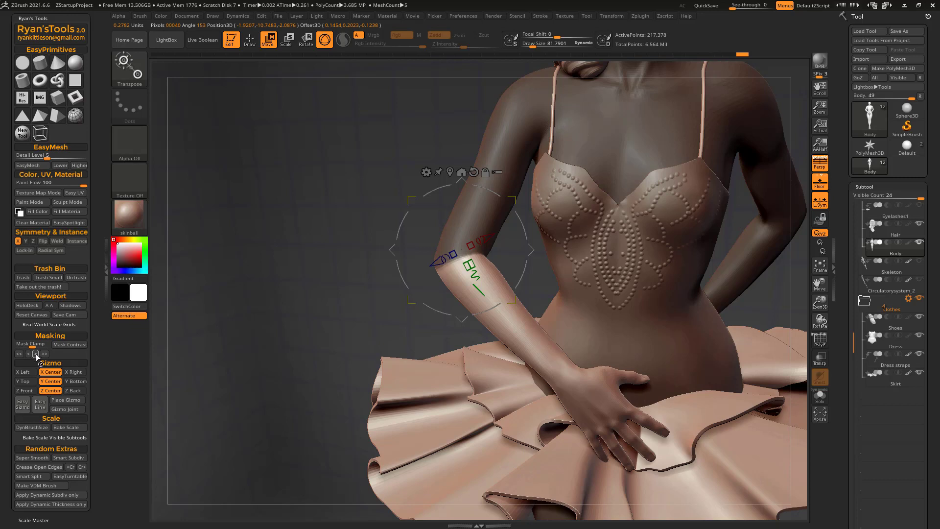
pyautogui.click(36, 355)
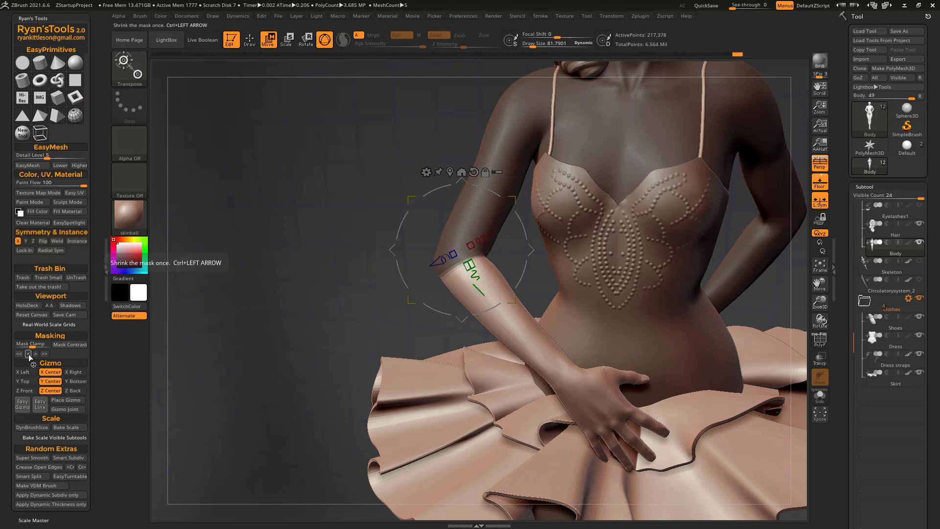
pyautogui.click(28, 354)
pyautogui.click(28, 355)
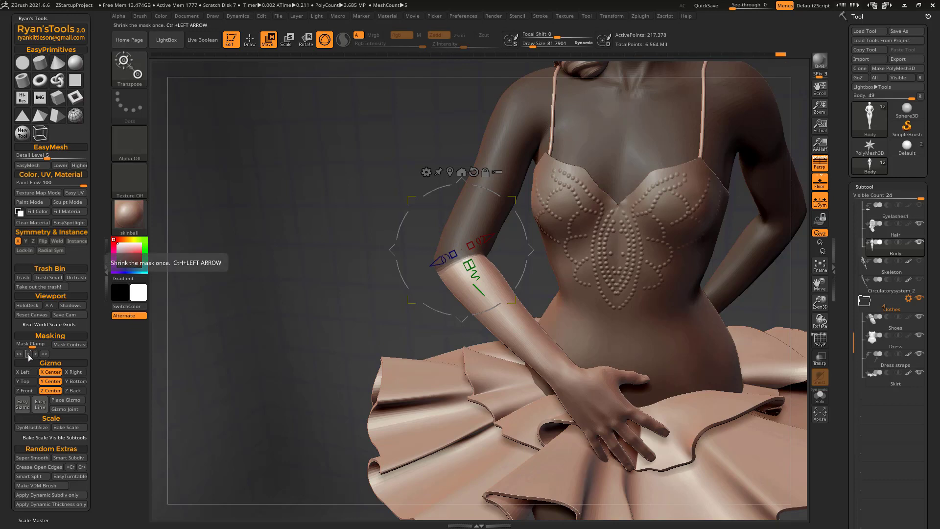
pyautogui.click(28, 356)
pyautogui.click(28, 355)
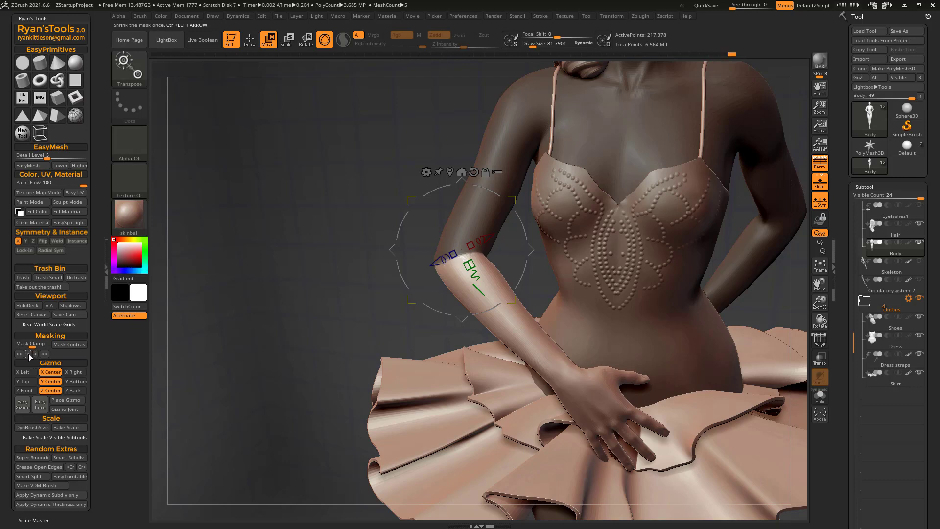
pyautogui.click(36, 355)
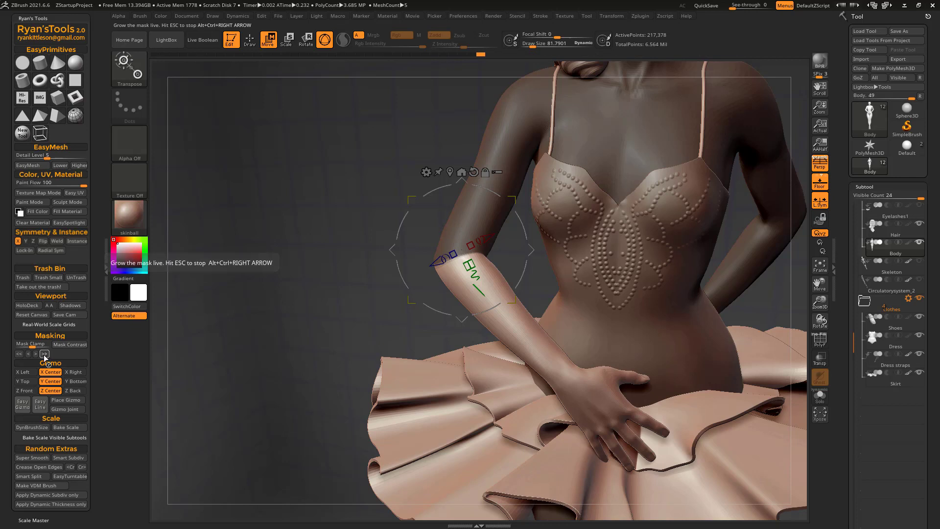
# Step: Grow the mask live down the forearm, stop it, and shrink it live partway back up the arm
pyautogui.click(44, 354)
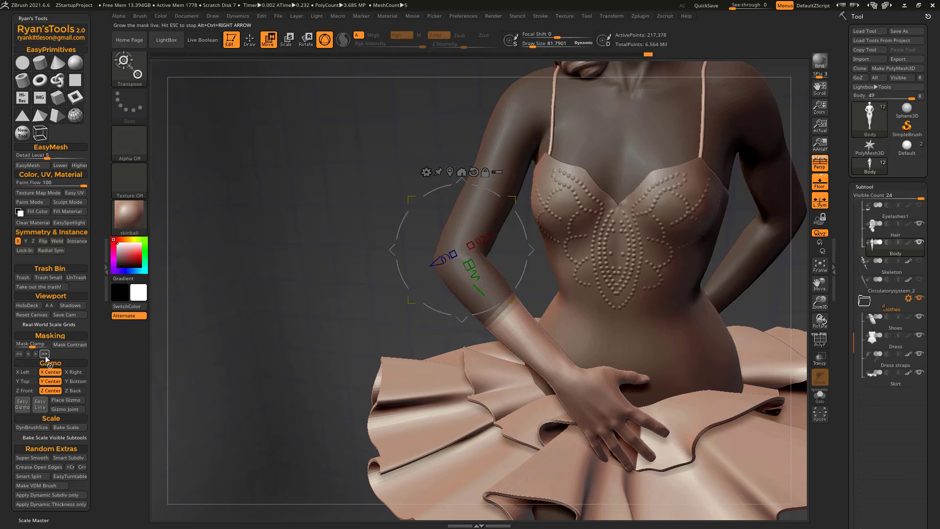
pyautogui.press('Escape')
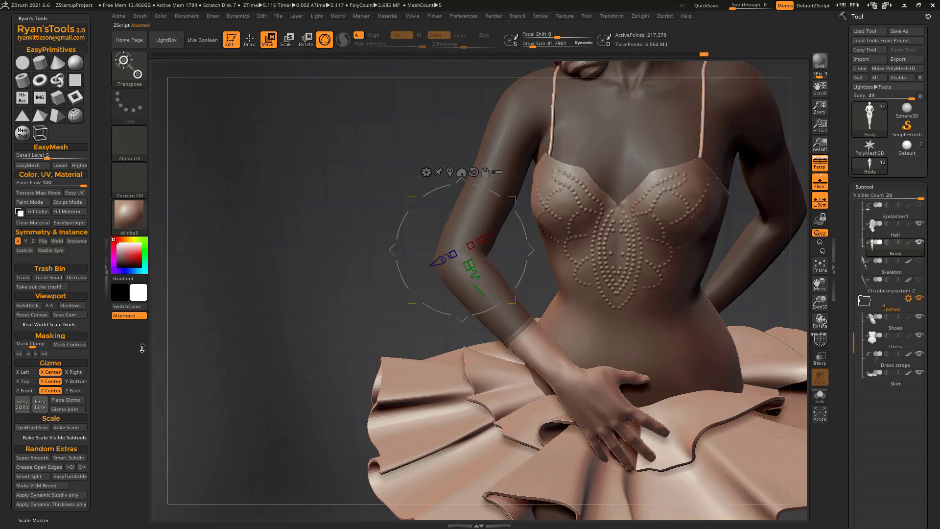
pyautogui.click(19, 354)
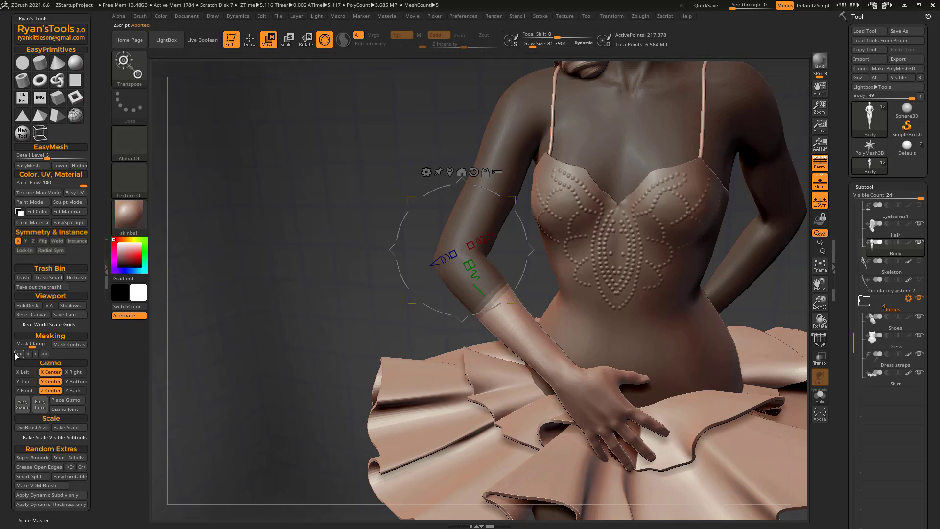
pyautogui.press('Escape')
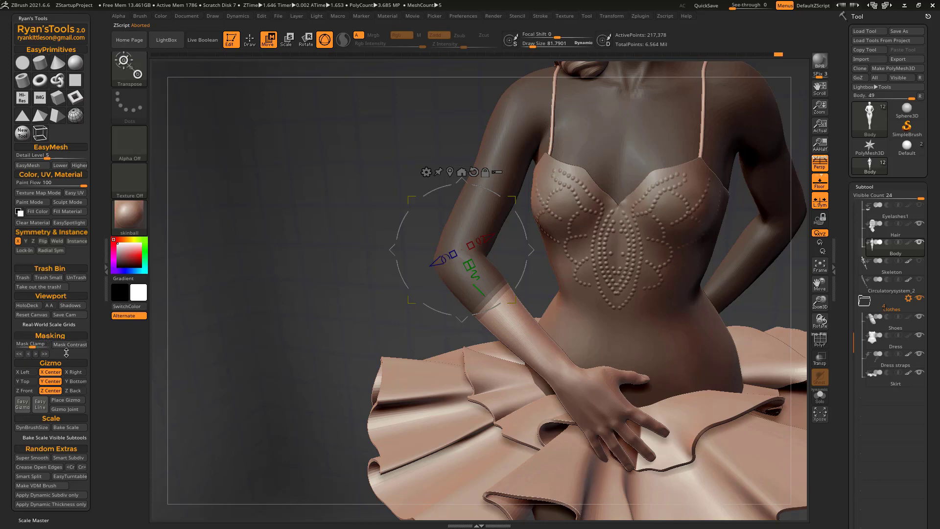
# Step: Grow the mask live toward the middle of the forearm again and shrink it live back to the elbow
pyautogui.click(44, 354)
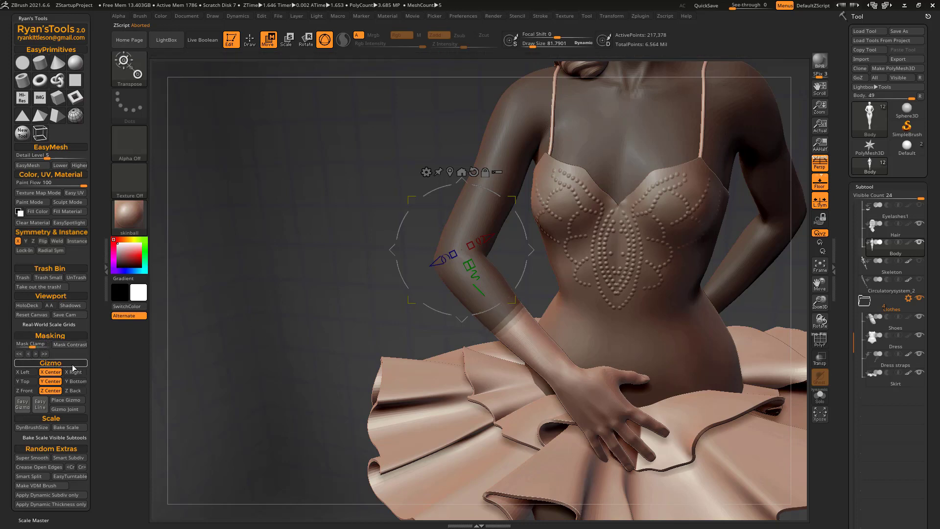
pyautogui.press('ctrl')
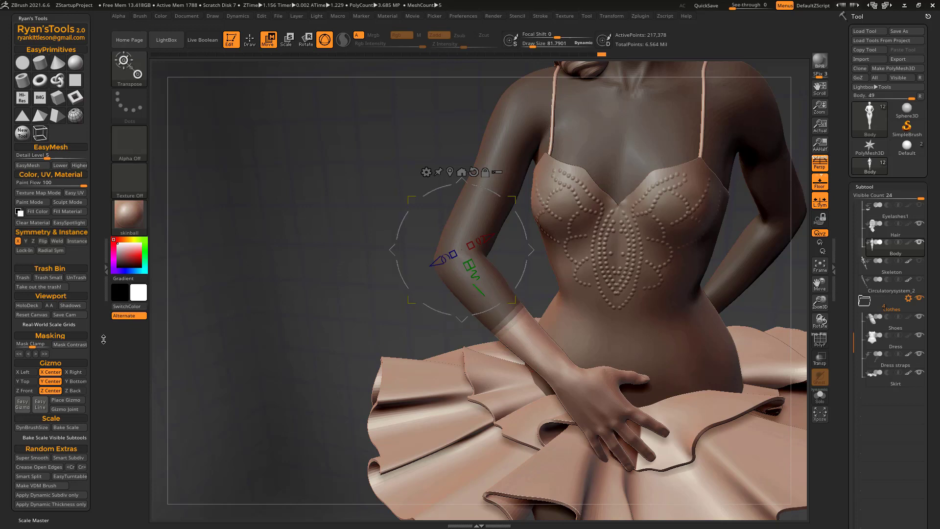
pyautogui.click(19, 353)
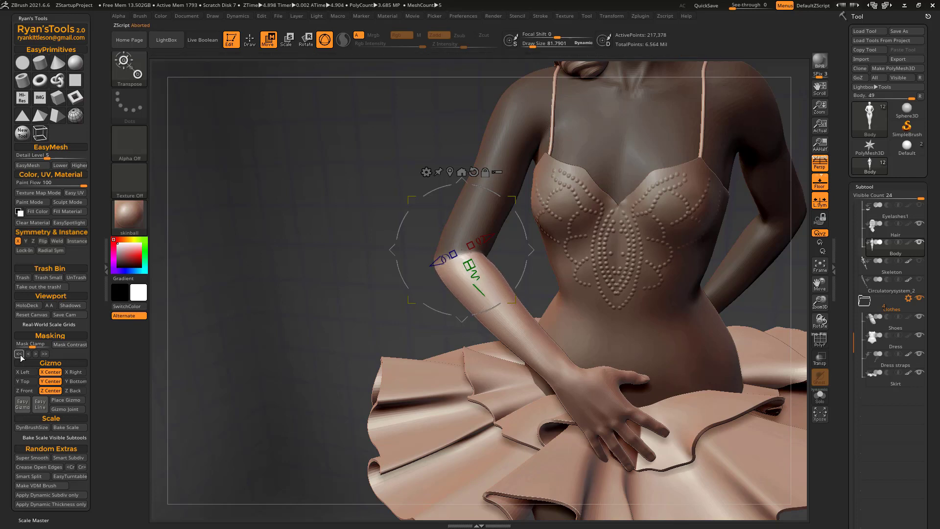
pyautogui.press('Escape')
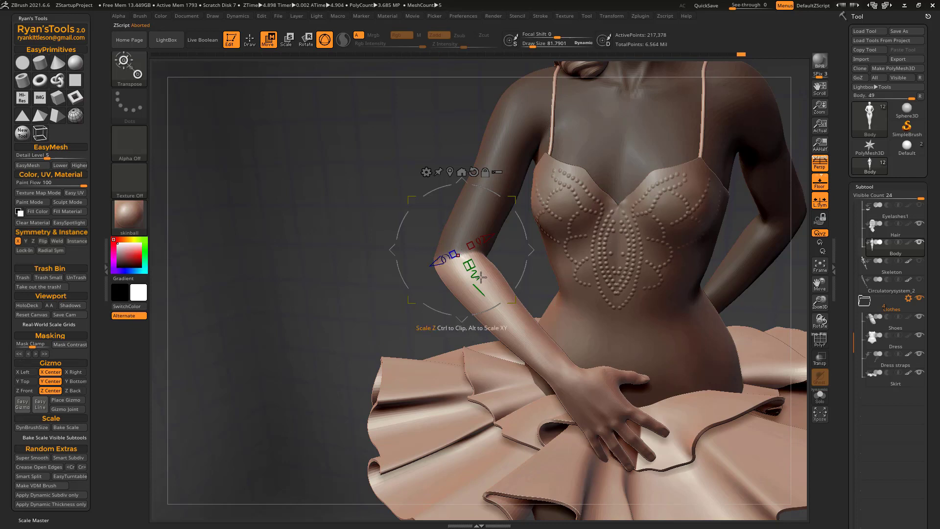
# Step: Center the gizmo inside the elbow joint at the mask border with Gizmo Joint and check it from several angles
pyautogui.moveTo(513, 238)
pyautogui.mouseDown()
pyautogui.moveTo(545, 267)
pyautogui.moveTo(510, 245)
pyautogui.mouseUp()
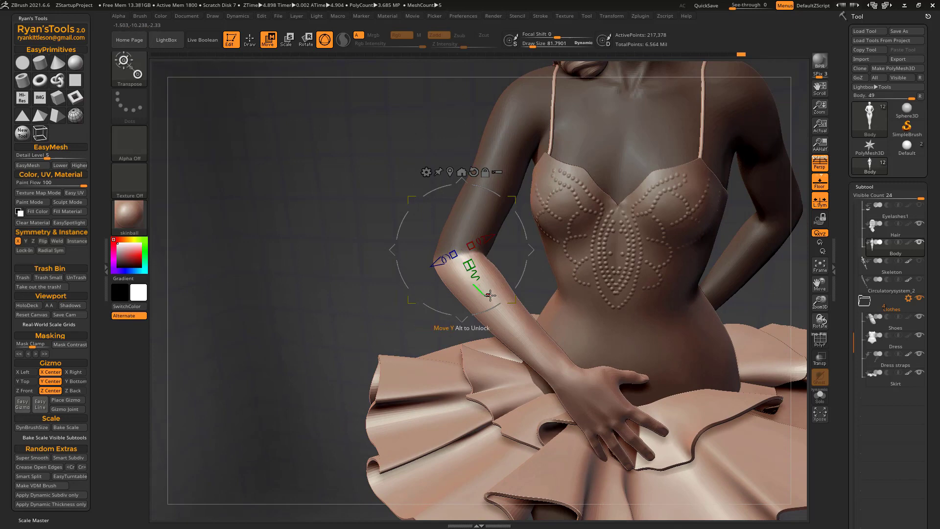
pyautogui.moveTo(502, 267); pyautogui.dragTo(462, 251)
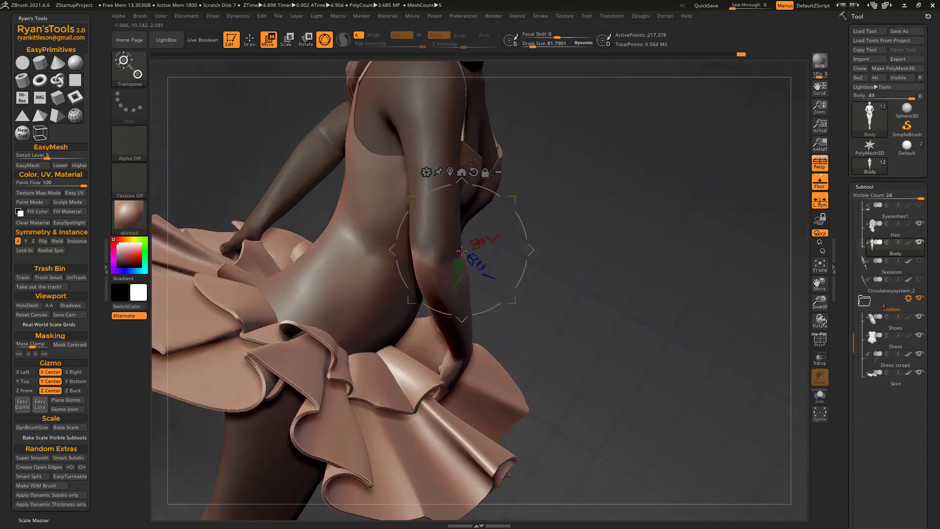
pyautogui.moveTo(462, 251); pyautogui.dragTo(452, 260, button='right')
pyautogui.rightClick(434, 300)
pyautogui.moveTo(596, 225)
pyautogui.mouseDown(button='right')
pyautogui.moveTo(546, 232)
pyautogui.moveTo(611, 216)
pyautogui.mouseUp(button='right')
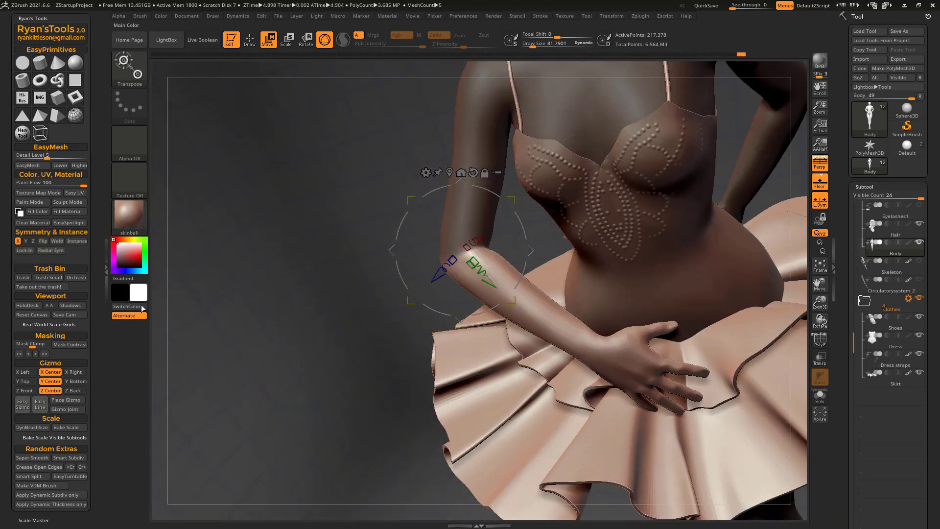
pyautogui.click(67, 409)
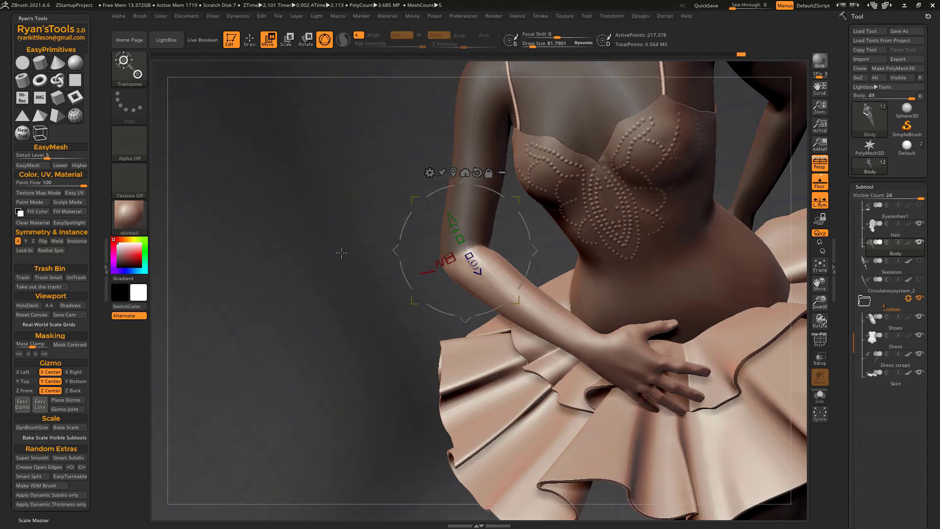
pyautogui.moveTo(323, 265); pyautogui.dragTo(465, 249)
pyautogui.moveTo(592, 223)
pyautogui.mouseDown()
pyautogui.moveTo(610, 237)
pyautogui.moveTo(399, 250)
pyautogui.moveTo(437, 257)
pyautogui.moveTo(388, 260)
pyautogui.mouseUp()
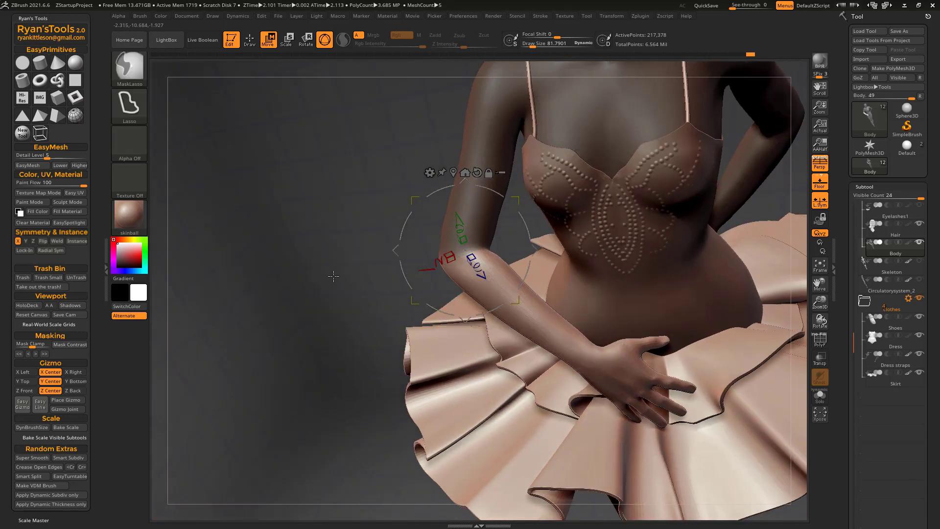
# Step: Reposition the gizmo manually by snapping it to the inner elbow's surface and shifting it unlocked toward the joint
pyautogui.moveTo(329, 257)
pyautogui.mouseDown()
pyautogui.moveTo(343, 268)
pyautogui.moveTo(336, 254)
pyautogui.mouseUp()
pyautogui.moveTo(473, 185); pyautogui.dragTo(509, 215)
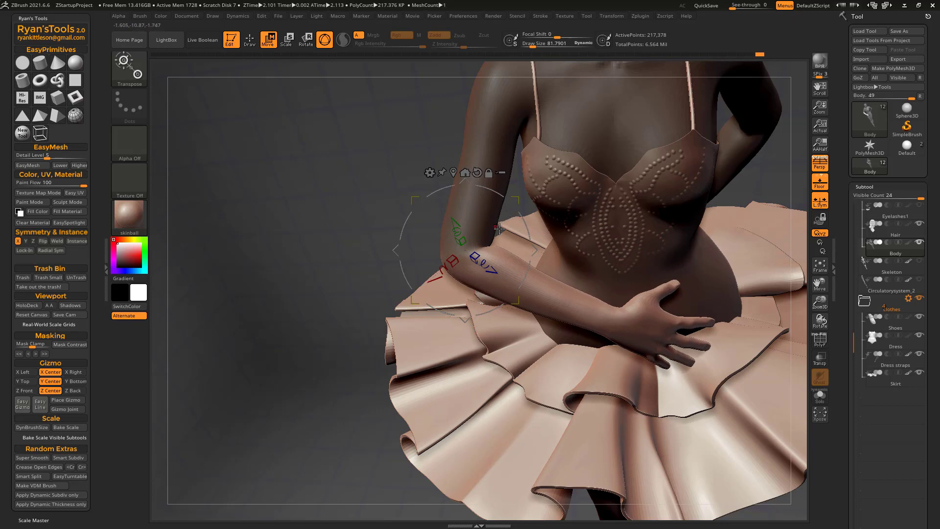
pyautogui.keyDown('alt'); pyautogui.click(479, 239); pyautogui.keyUp('alt')
pyautogui.moveTo(508, 239); pyautogui.dragTo(566, 241, button='right')
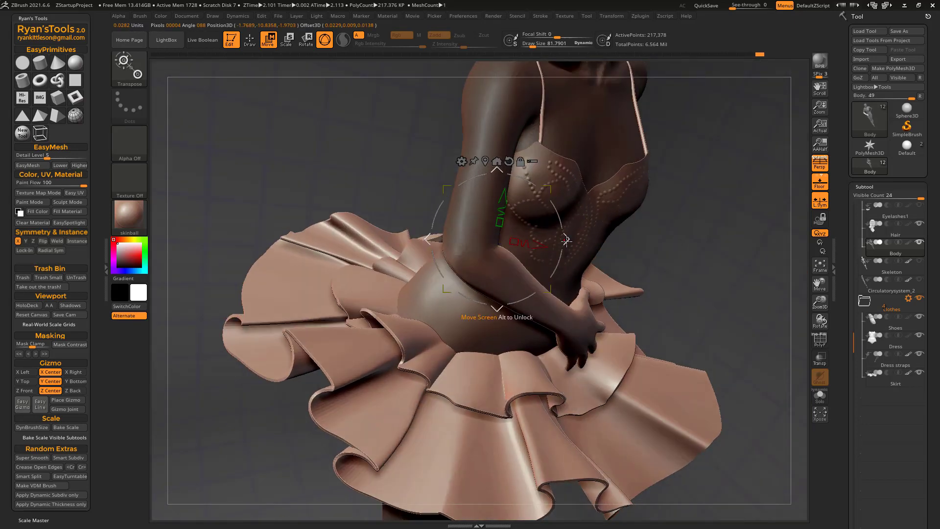
pyautogui.keyDown('alt'); pyautogui.moveTo(567, 240); pyautogui.dragTo(539, 250); pyautogui.keyUp('alt')
pyautogui.moveTo(494, 281); pyautogui.dragTo(519, 236, button='right')
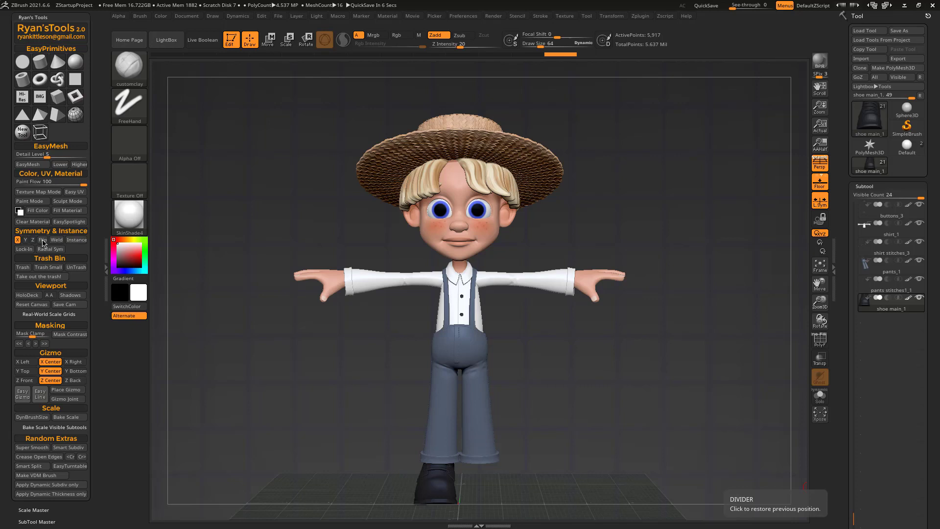
# Step: Switch the shoe's symmetry axis to Y and return it to X
pyautogui.click(17, 240)
pyautogui.click(25, 239)
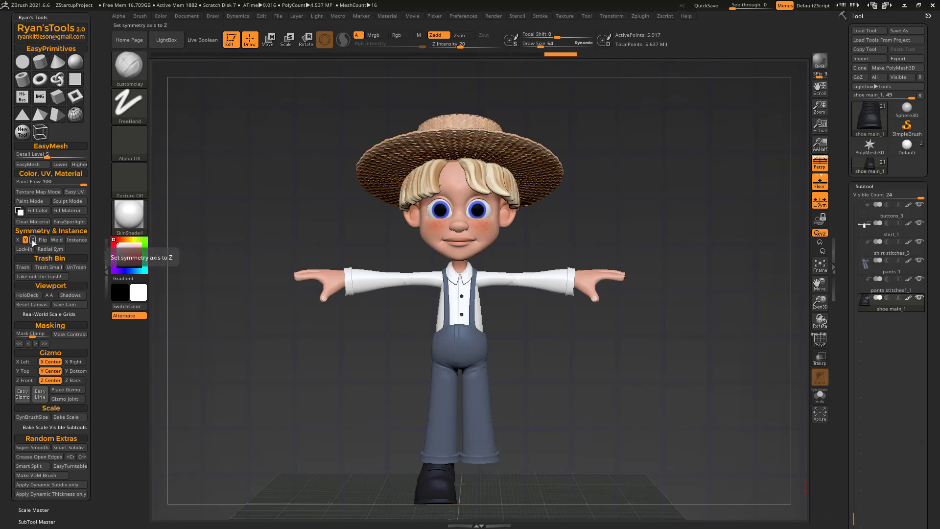
pyautogui.click(19, 240)
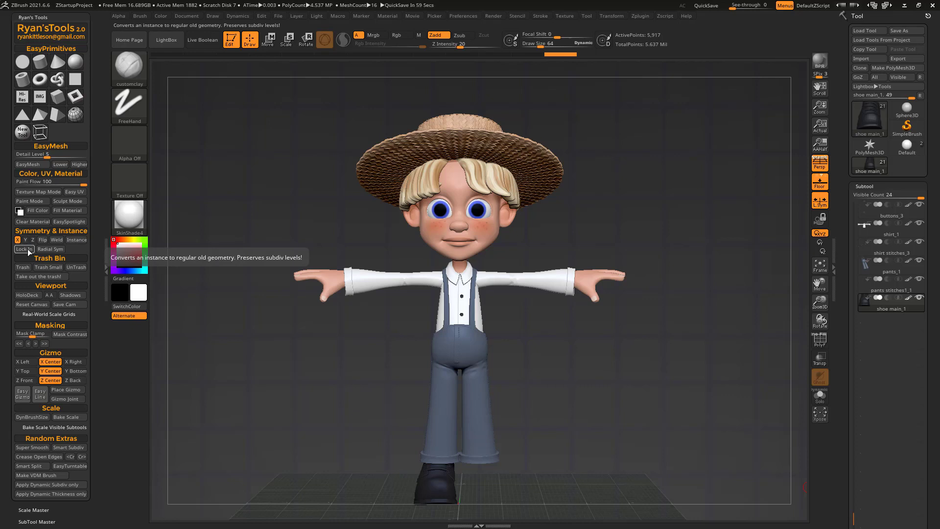
# Step: Create a mirrored X-axis instance of the shoe and deform its toe with an enlarged Move brush
pyautogui.click(76, 241)
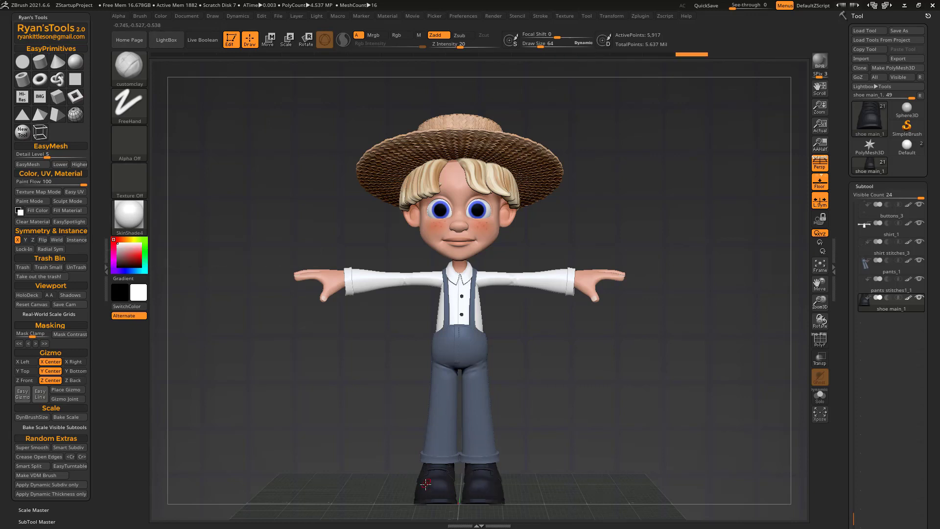
pyautogui.keyDown('alt'); pyautogui.moveTo(511, 442); pyautogui.dragTo(434, 318); pyautogui.keyUp('alt')
pyautogui.press('b')
pyautogui.press('m')
pyautogui.press('v')
pyautogui.press('space')
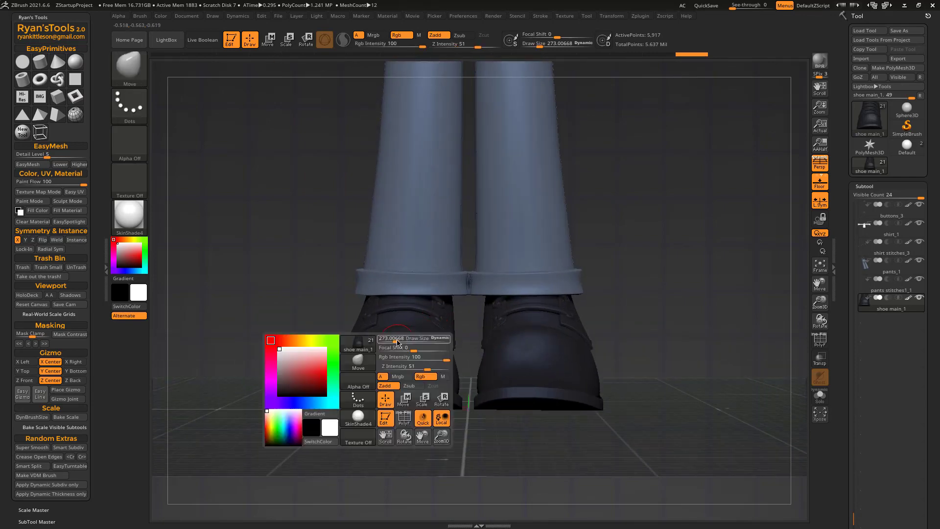
pyautogui.click(399, 341)
pyautogui.moveTo(345, 342)
pyautogui.mouseDown()
pyautogui.moveTo(367, 388)
pyautogui.moveTo(360, 397)
pyautogui.moveTo(392, 361)
pyautogui.mouseUp()
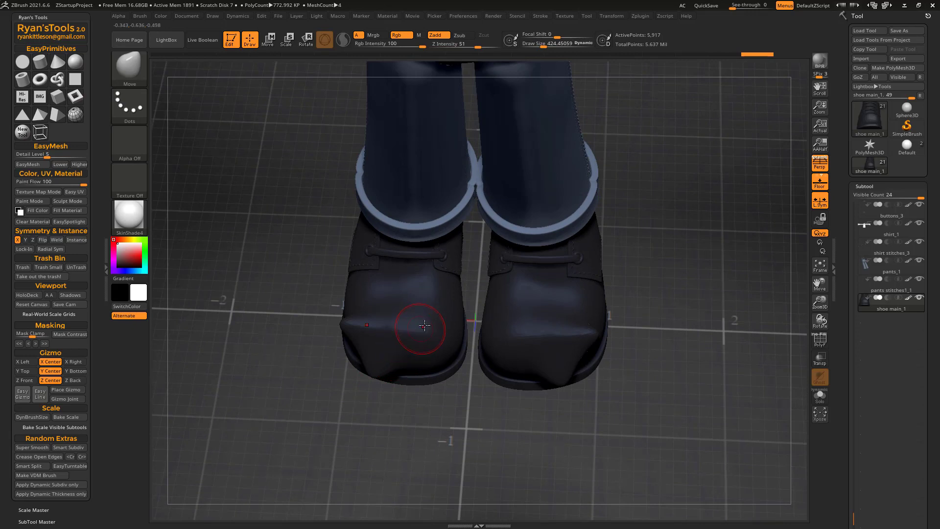
pyautogui.press('s')
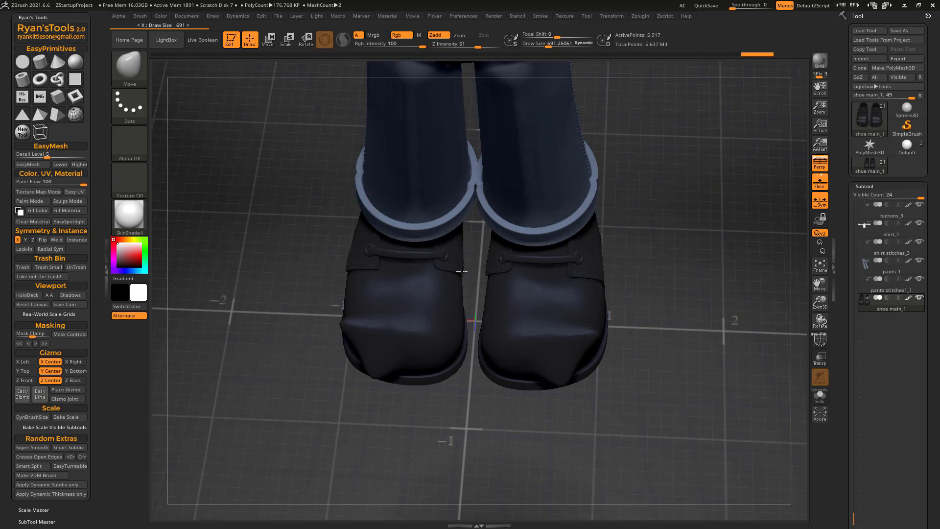
# Step: Undo the Move brush edits on the shoe toe and view both shoes from the front
pyautogui.hotkey('ctrl', 'z')
pyautogui.hotkey('ctrl', 'z')
pyautogui.hotkey('ctrl', 'z')
pyautogui.hotkey('ctrl', 'z')
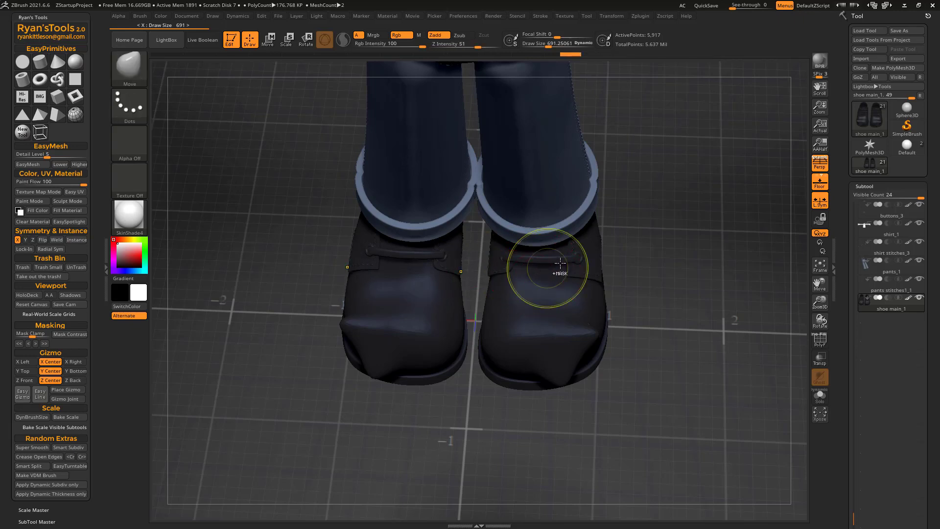
pyautogui.hotkey('ctrl', 'z')
pyautogui.hotkey('ctrl', 'z')
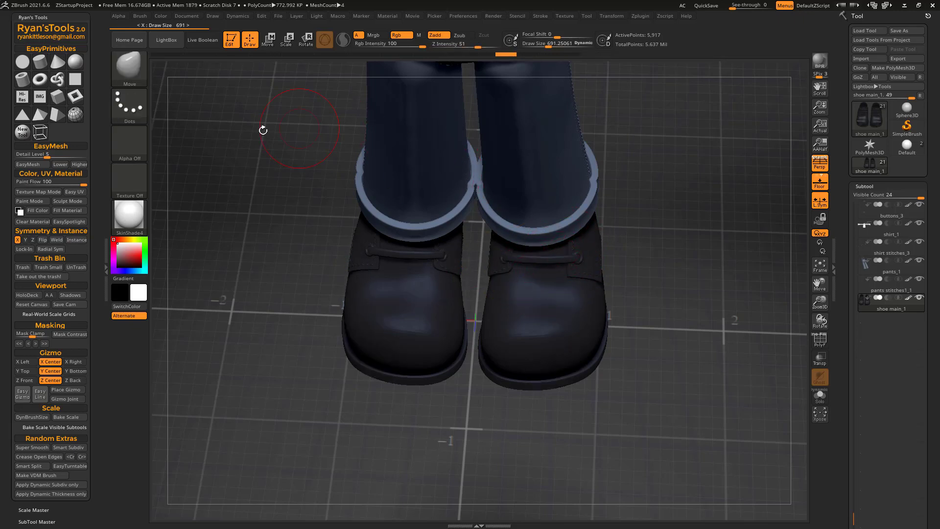
pyautogui.moveTo(479, 268); pyautogui.dragTo(469, 252)
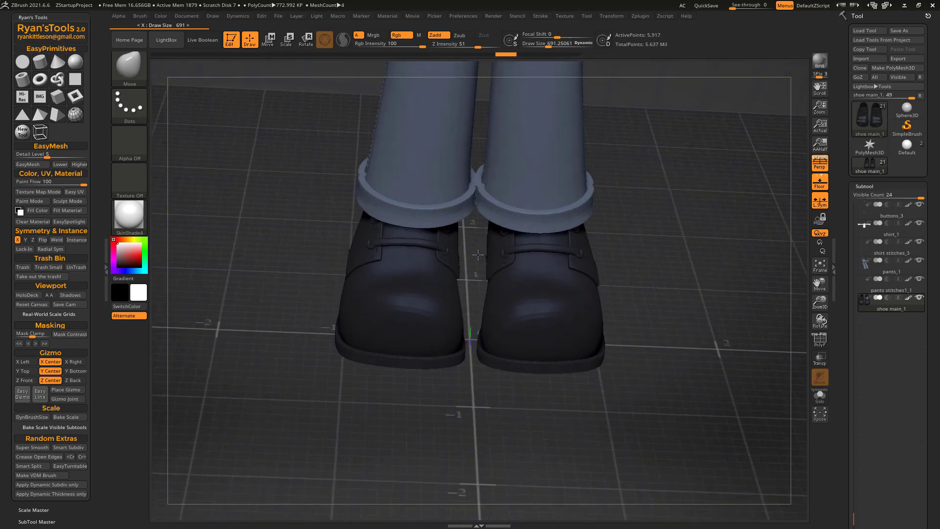
# Step: Toggle the shoe's mirrored instance off and on again, and lock it in as regular geometry
pyautogui.click(79, 241)
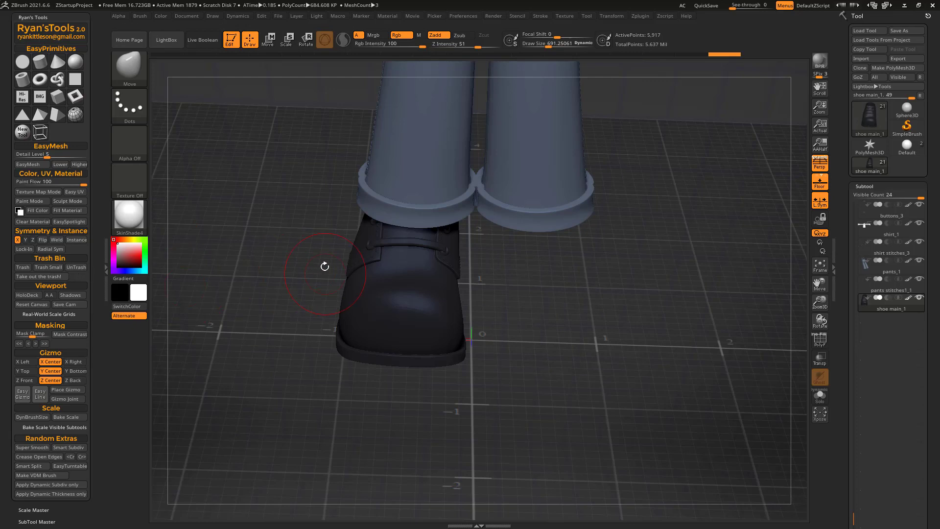
pyautogui.moveTo(271, 256); pyautogui.dragTo(294, 254)
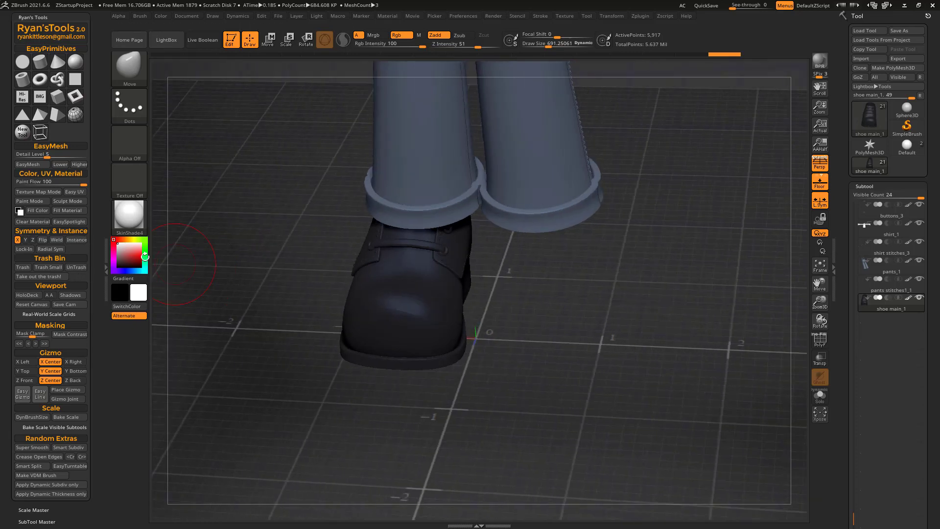
pyautogui.click(79, 240)
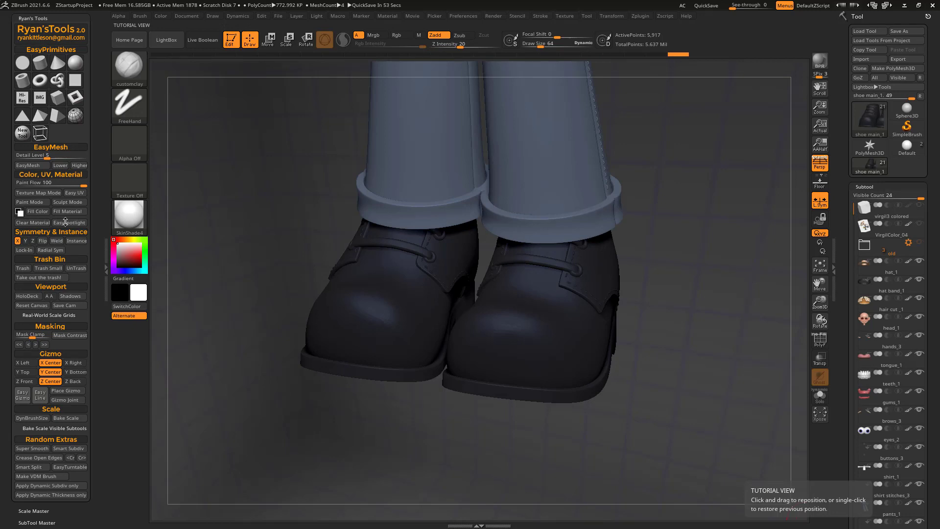
pyautogui.click(28, 251)
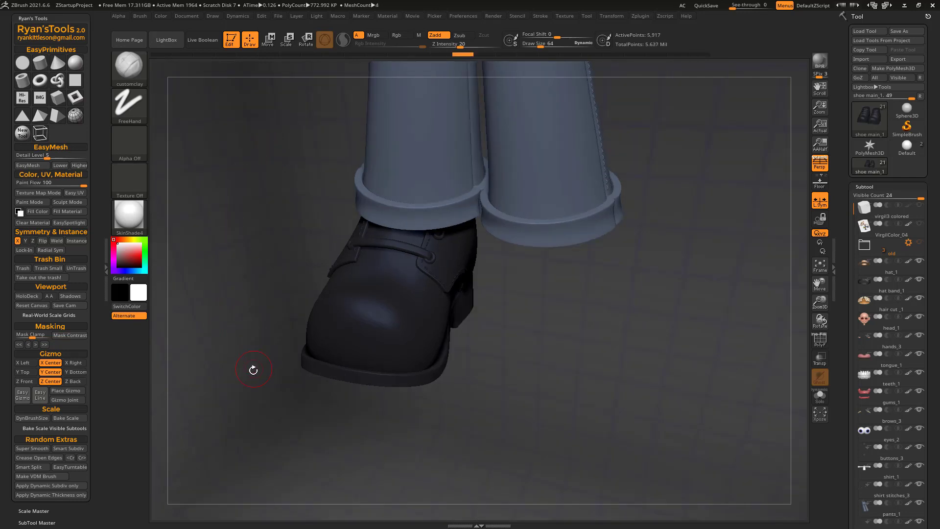
# Step: Flip the shoe on the X axis and back with local symmetry enabled, and repeat the flip with it disabled
pyautogui.click(42, 241)
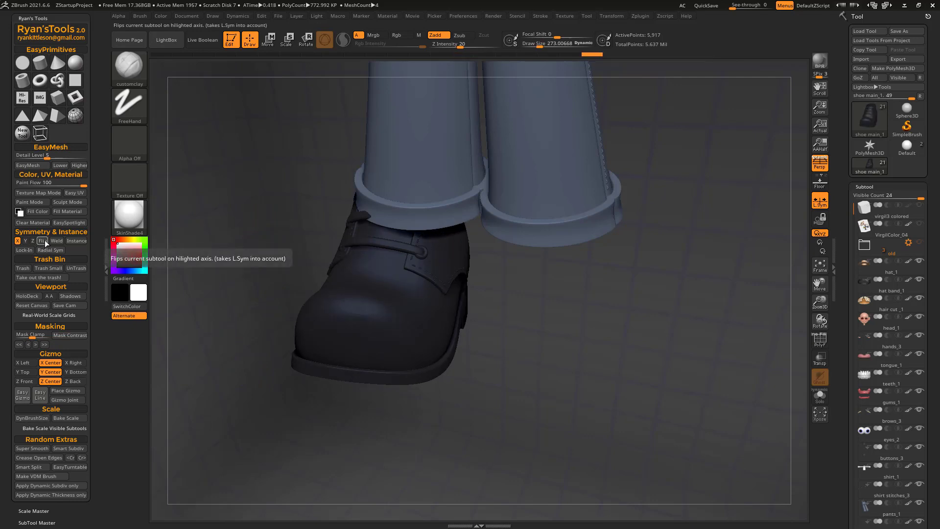
pyautogui.click(43, 240)
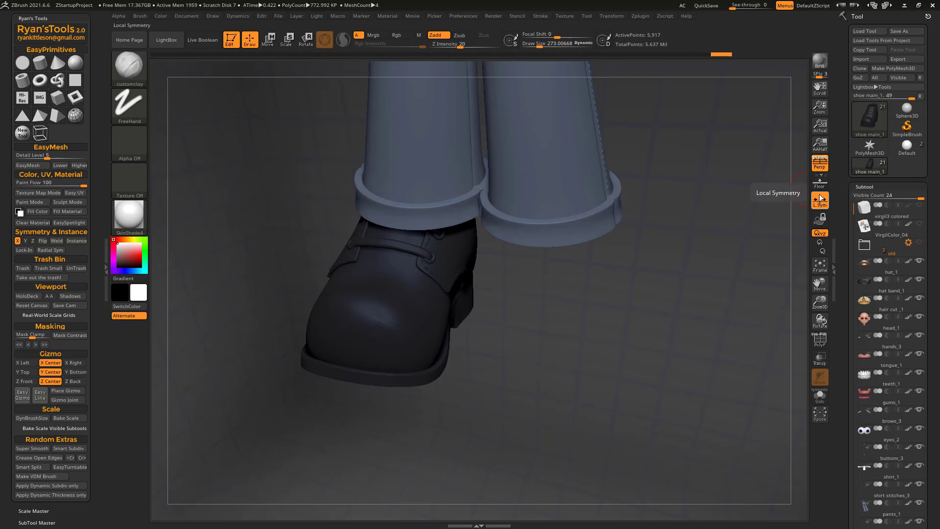
pyautogui.moveTo(573, 304); pyautogui.dragTo(608, 270)
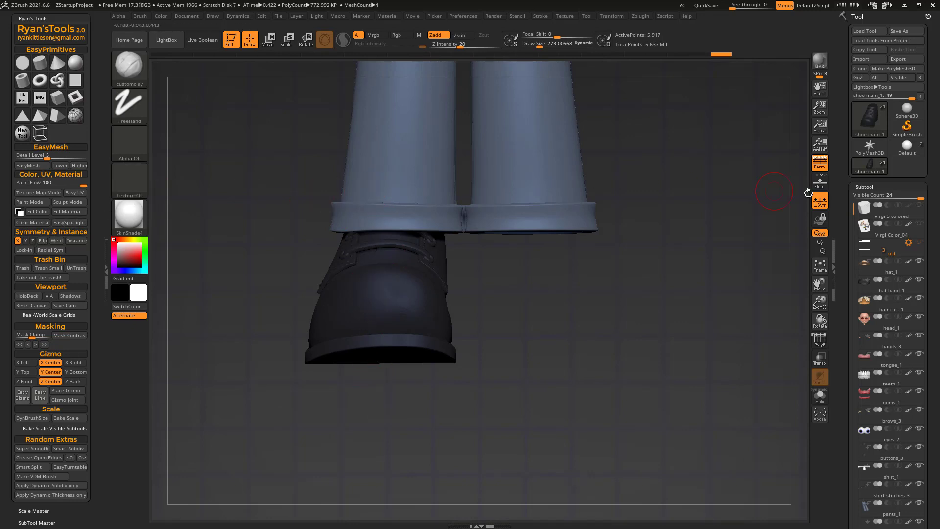
pyautogui.click(822, 203)
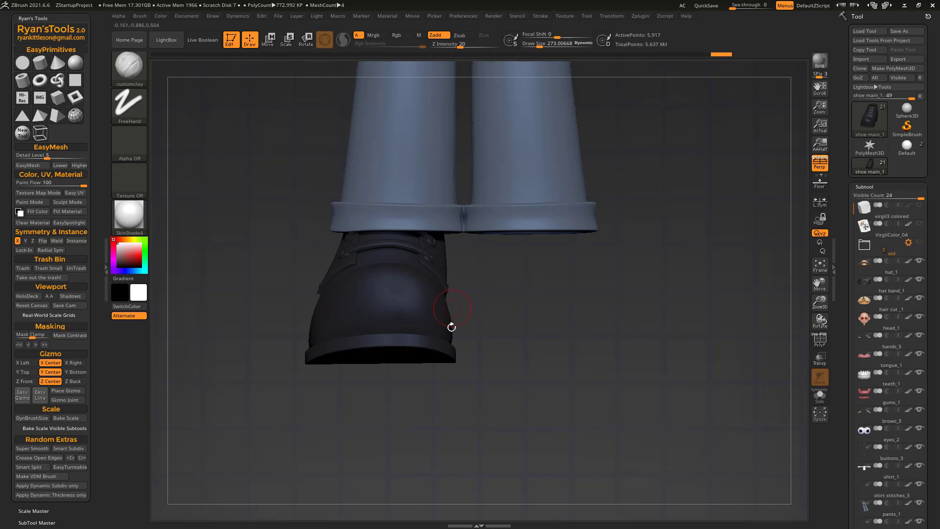
pyautogui.click(42, 241)
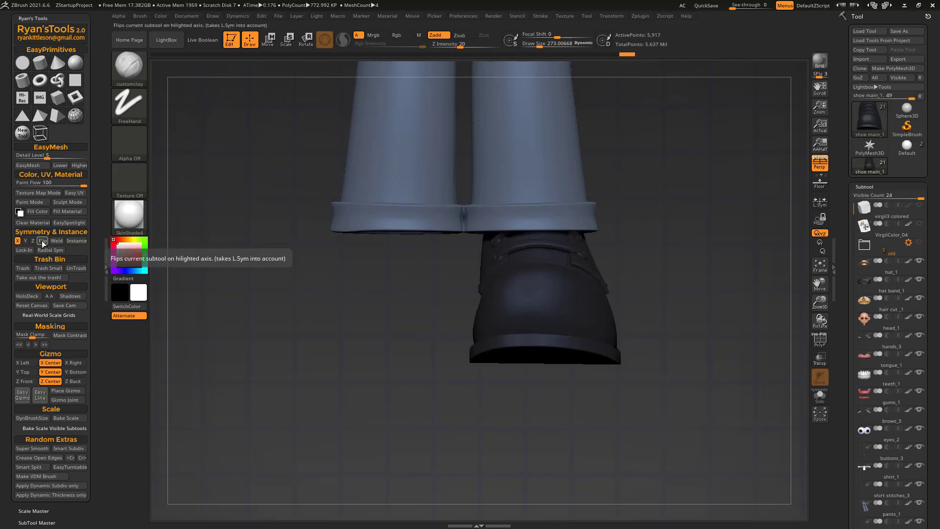
pyautogui.click(42, 240)
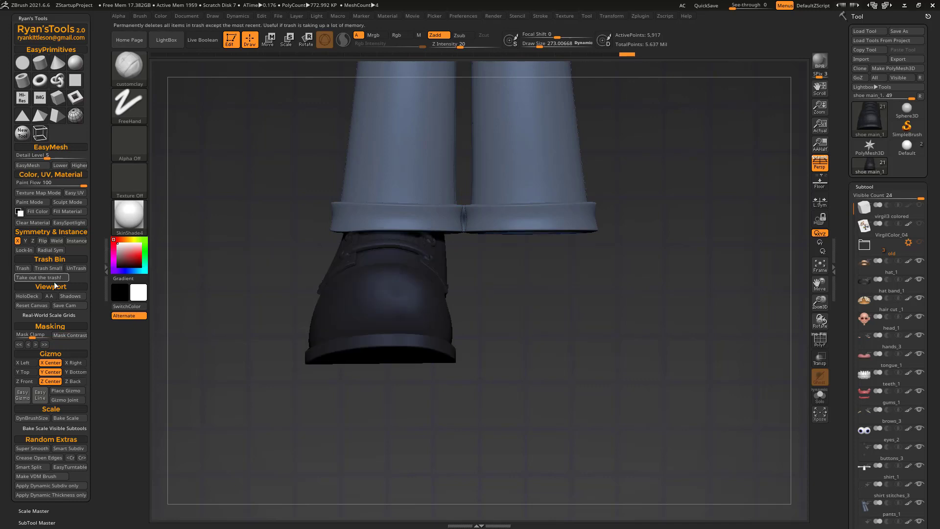
# Step: Weld the shoe on the X axis with local symmetry off and again with it on, undoing each weld
pyautogui.click(57, 241)
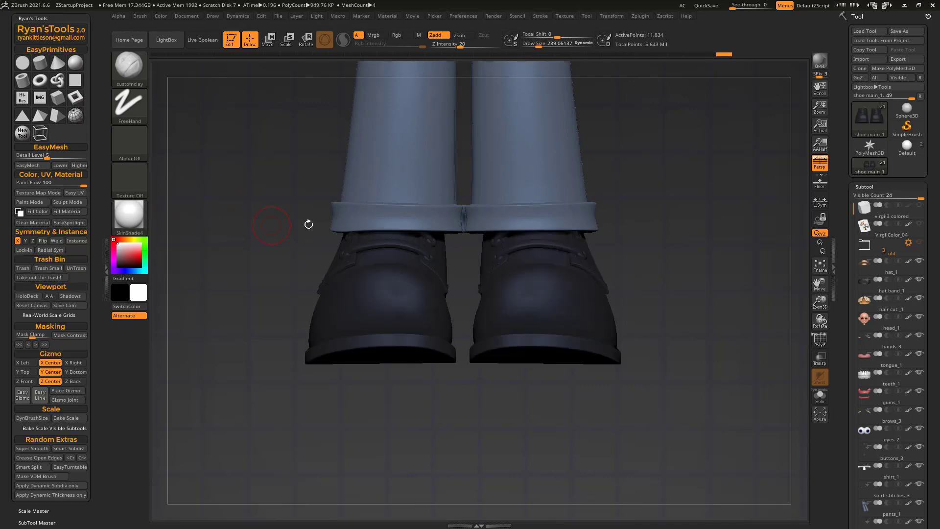
pyautogui.hotkey('ctrl', 'z')
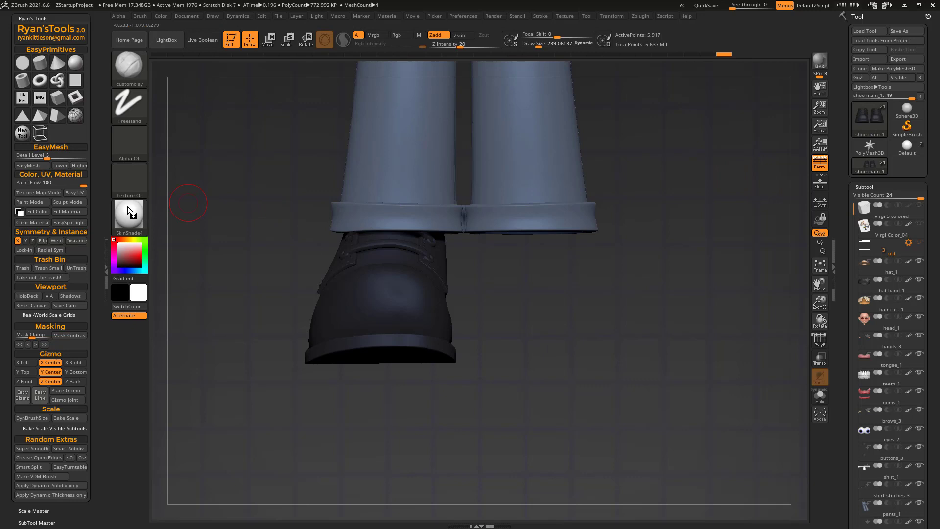
pyautogui.click(820, 201)
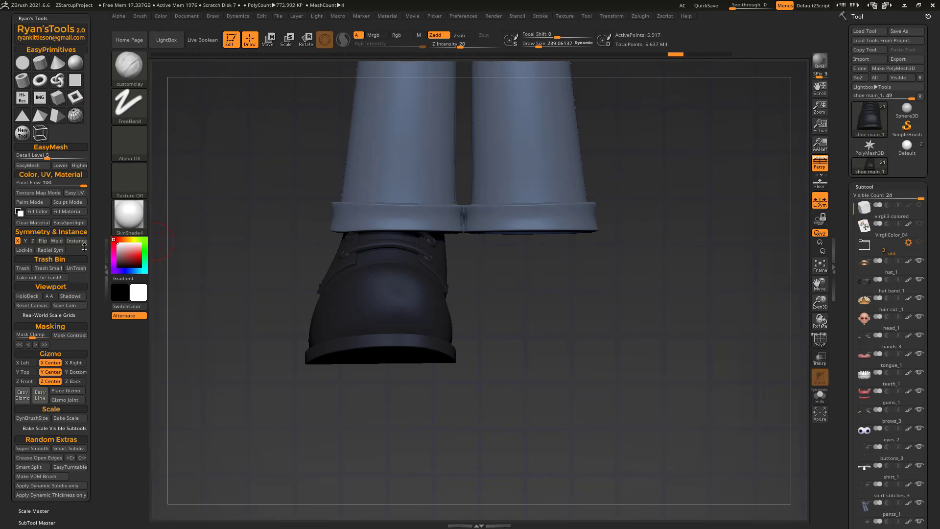
pyautogui.click(56, 241)
pyautogui.moveTo(386, 278); pyautogui.dragTo(506, 214, button='right')
pyautogui.press('ctrl')
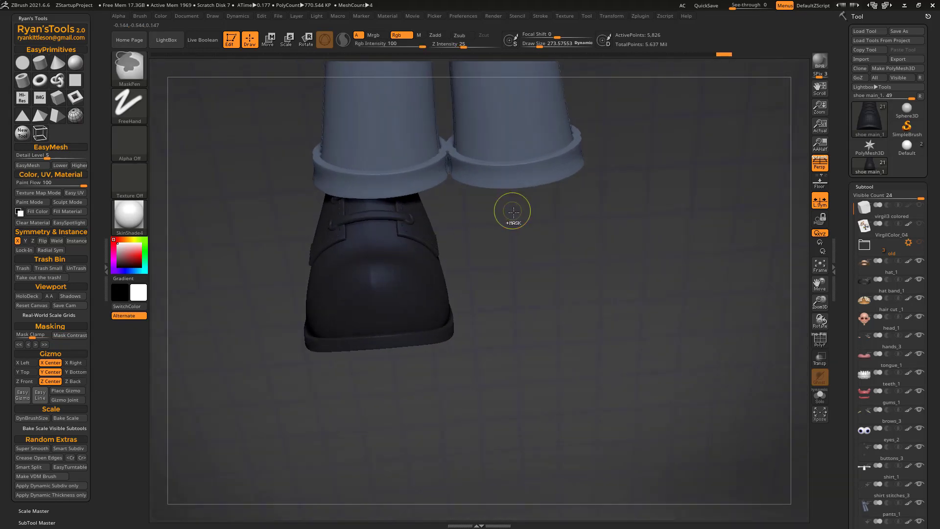
pyautogui.hotkey('ctrl', 'z')
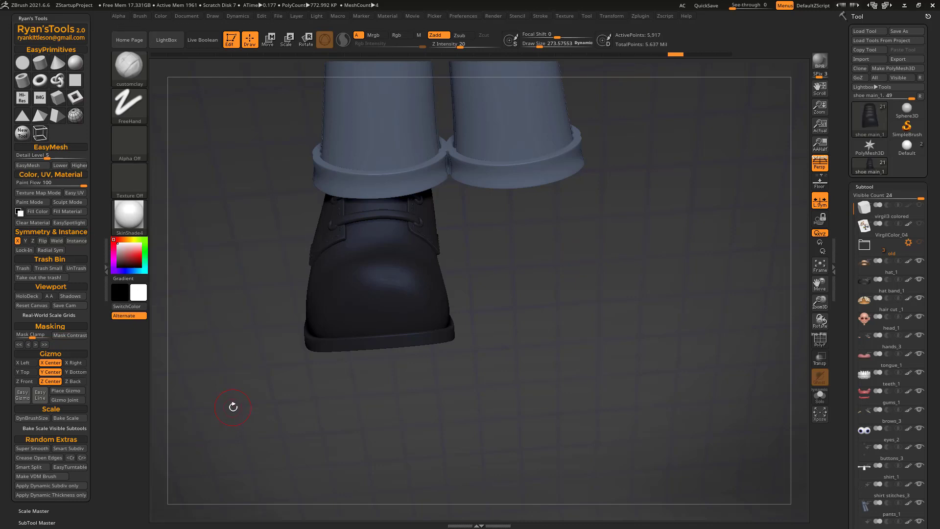
pyautogui.press('f')
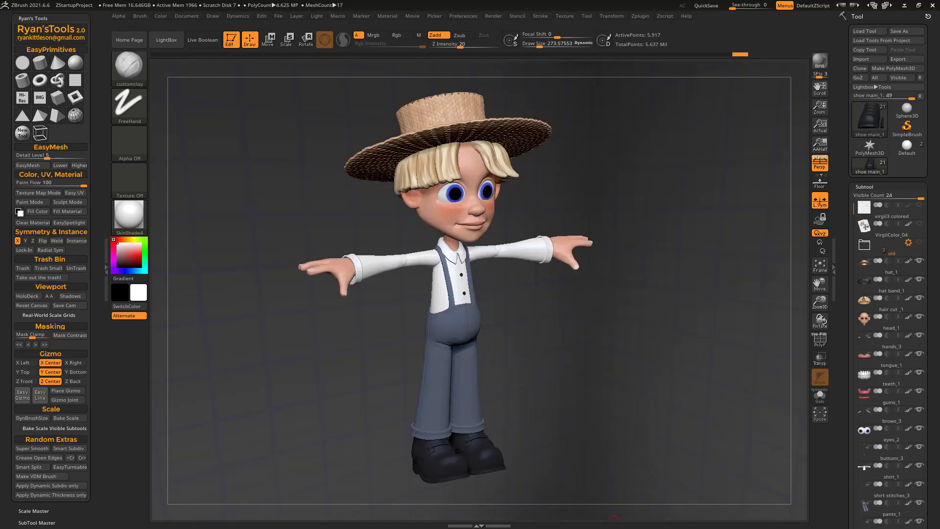